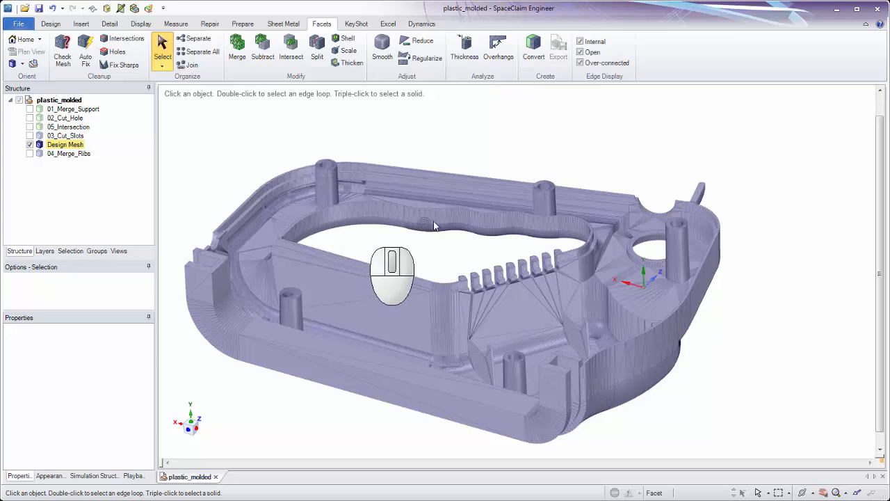
{"action": "left_click", "coordinate": [417, 240]}
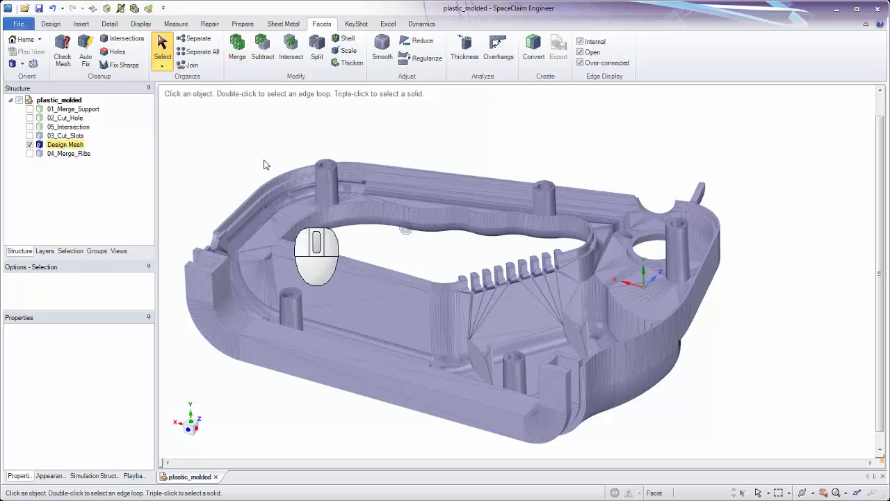
{"action": "left_click", "coordinate": [19, 24]}
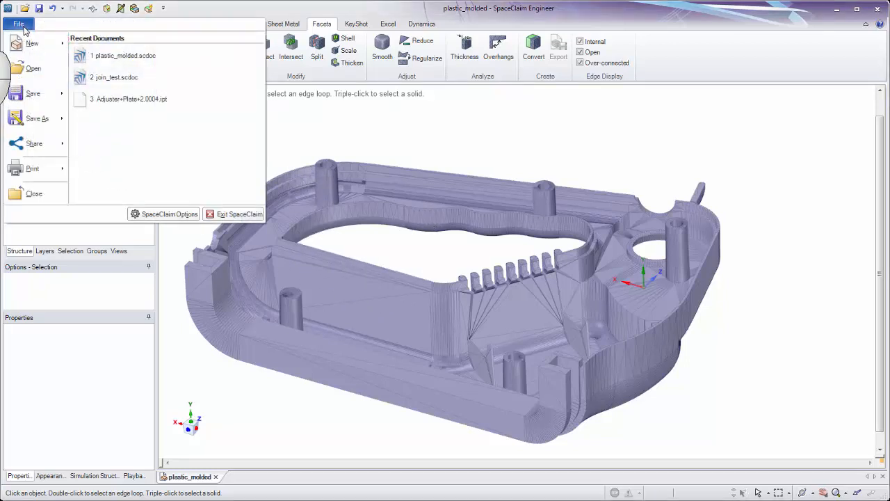
{"action": "left_click", "coordinate": [33, 69]}
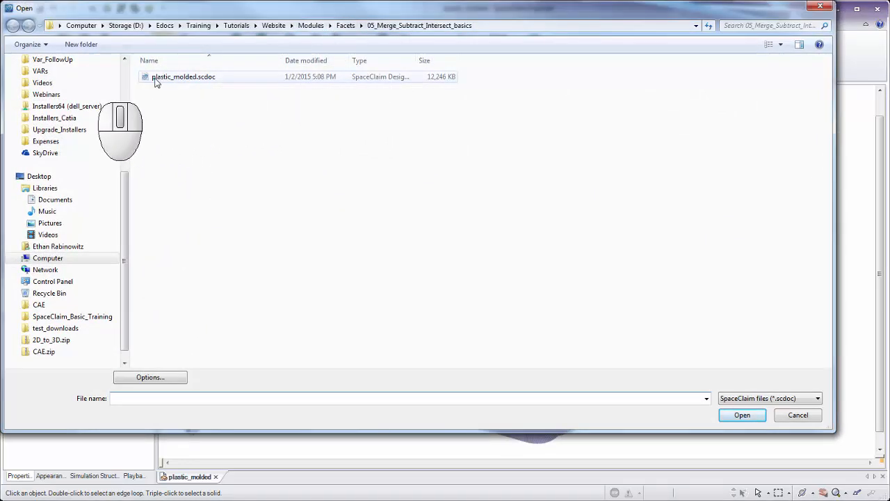
{"action": "left_click", "coordinate": [797, 415]}
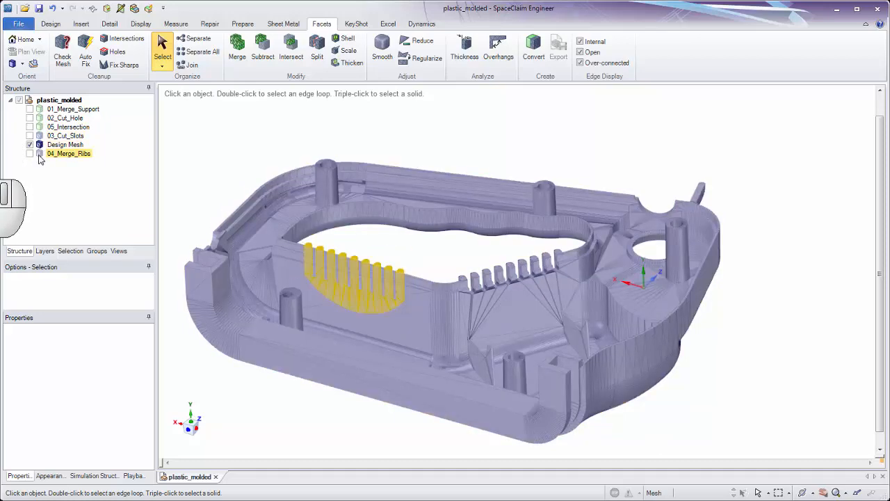
{"action": "left_click", "coordinate": [50, 24]}
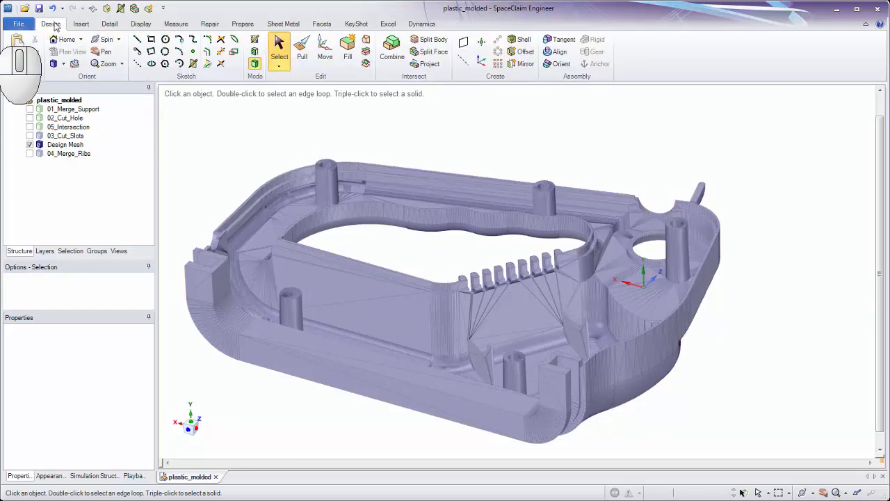
{"action": "left_click", "coordinate": [322, 23]}
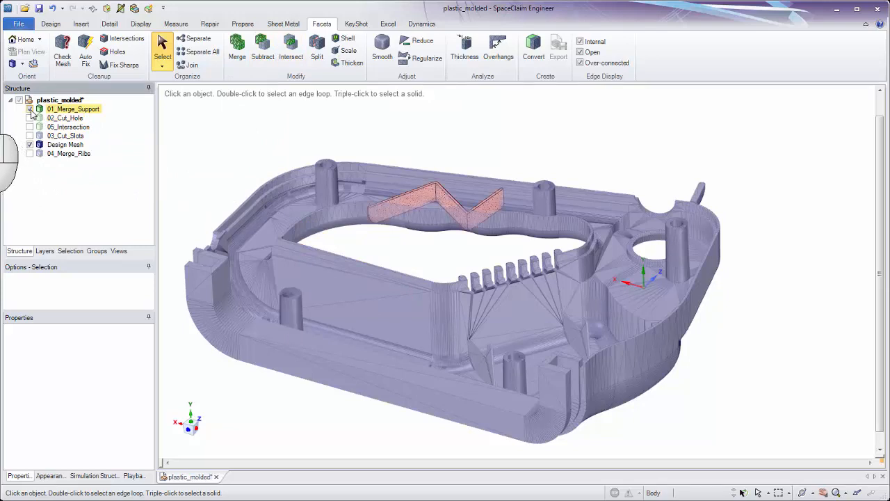
Show the 01_Merge_Support body and inspect where its zigzag ribs meet the wavy inner wall of the Design Mesh.
{"action": "left_click", "coordinate": [30, 109]}
{"action": "middle_click_drag", "start_coordinate": [536, 149], "coordinate": [491, 376]}
{"action": "middle_click_drag", "start_coordinate": [489, 333], "coordinate": [515, 391], "text": "shift"}
{"action": "left_click", "coordinate": [546, 282]}
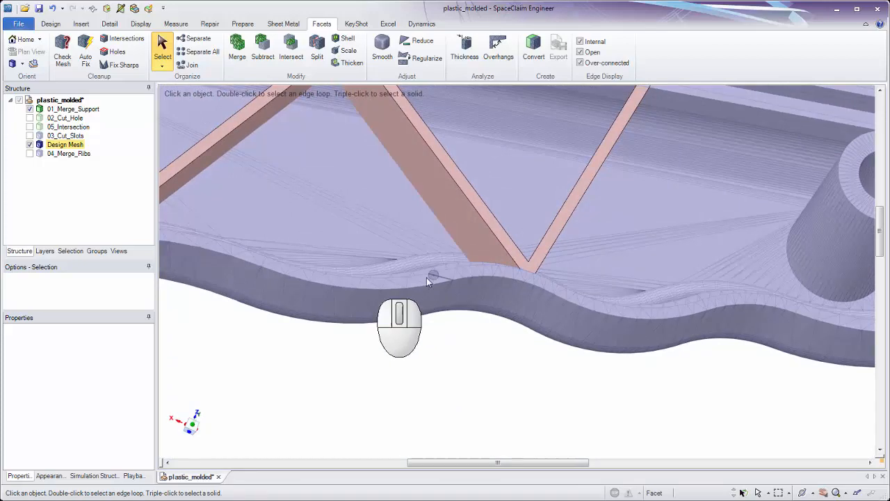
{"action": "middle_click_drag", "start_coordinate": [390, 281], "coordinate": [461, 345]}
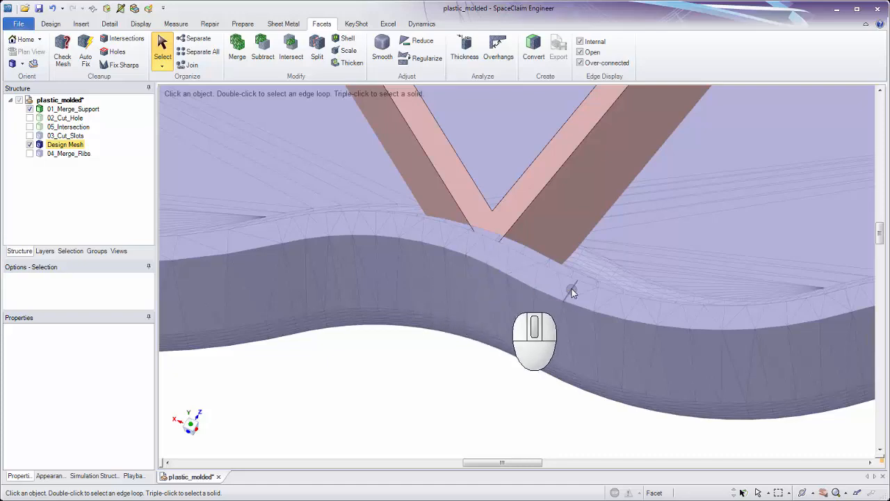
{"action": "left_click", "coordinate": [523, 219]}
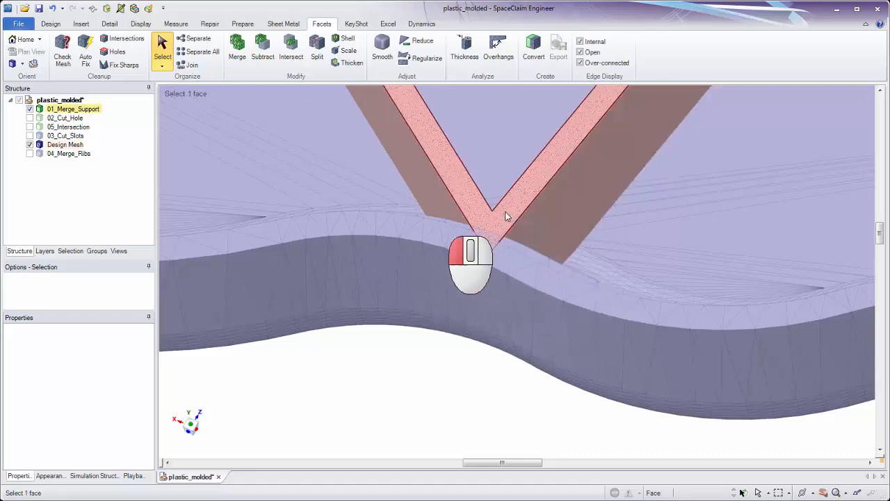
{"action": "middle_click_drag", "start_coordinate": [506, 206], "coordinate": [532, 250], "text": "ctrl"}
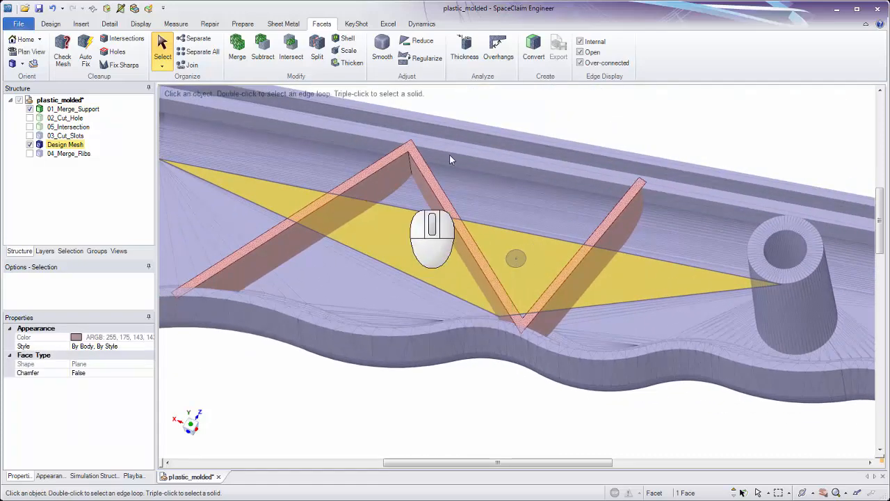
{"action": "left_click", "coordinate": [600, 121]}
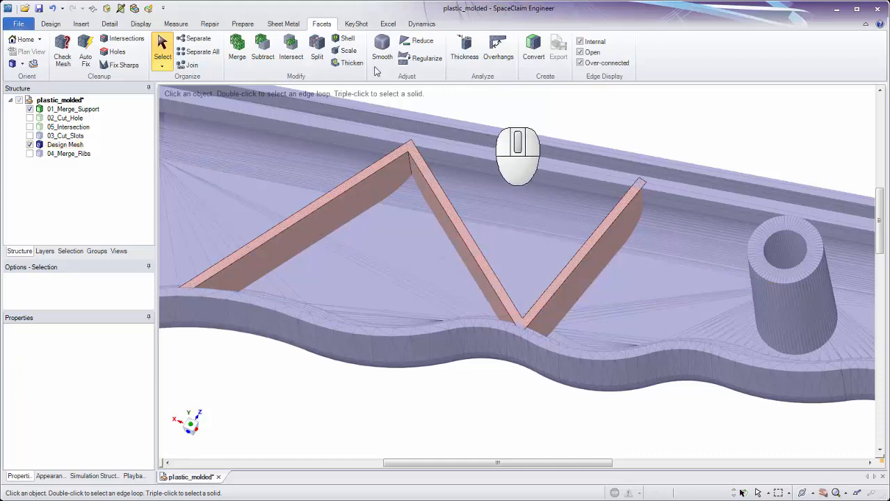
Try to merge the 01_Merge_Support body into the Design Mesh with the original bodies kept.
{"action": "left_click", "coordinate": [236, 50]}
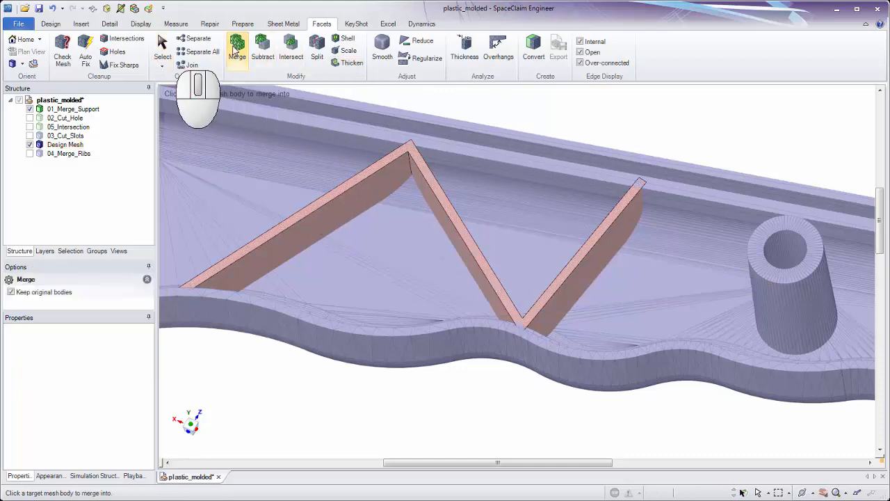
{"action": "middle_click_drag", "start_coordinate": [552, 98], "coordinate": [502, 134], "text": "shift"}
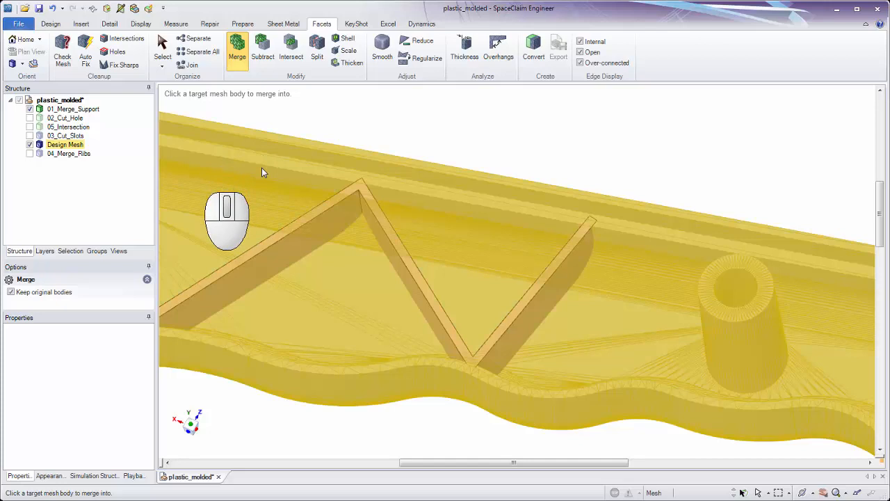
{"action": "left_click", "coordinate": [263, 172]}
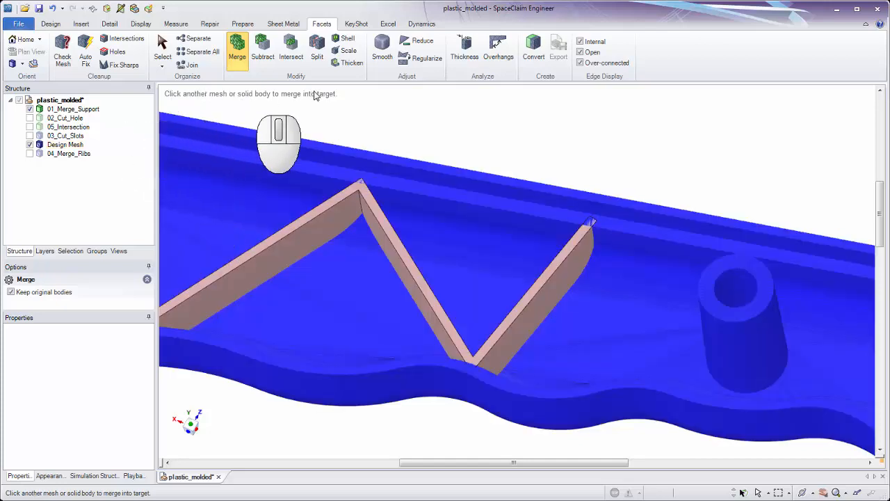
{"action": "left_click", "coordinate": [361, 204]}
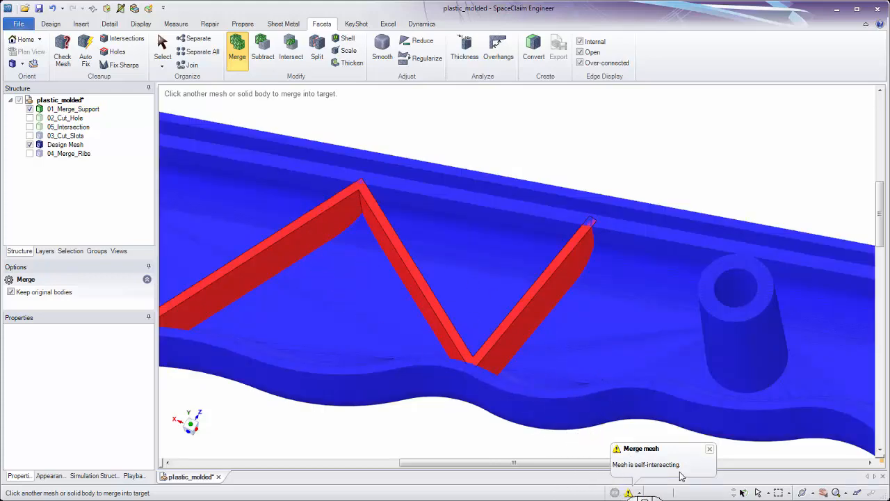
{"action": "left_click", "coordinate": [624, 125]}
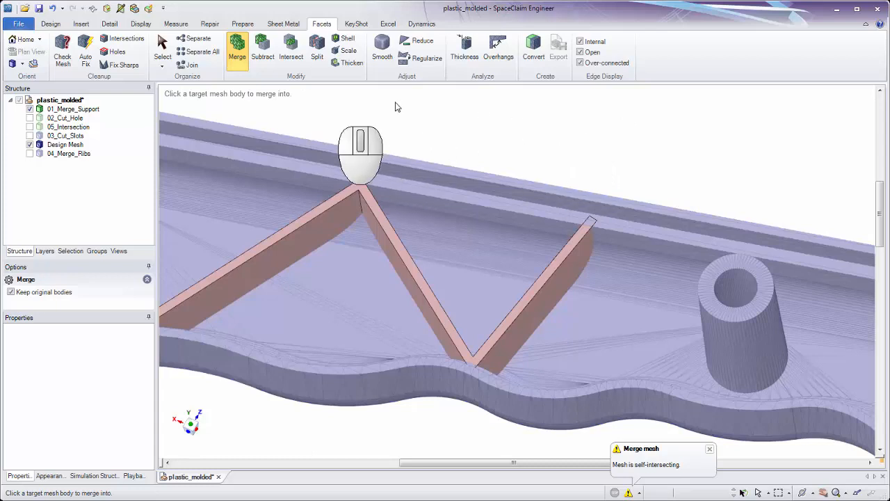
Run Check Mesh on the Design Mesh to look for geometry problems.
{"action": "left_click", "coordinate": [63, 56]}
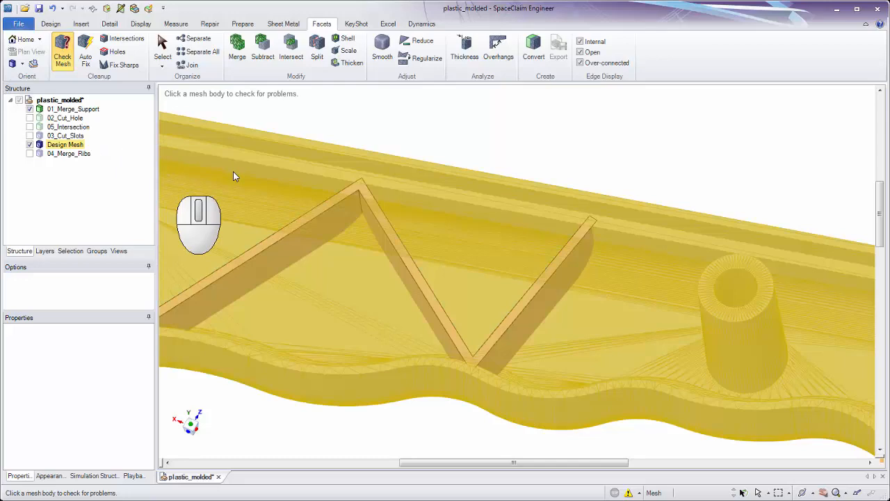
{"action": "left_click", "coordinate": [233, 171]}
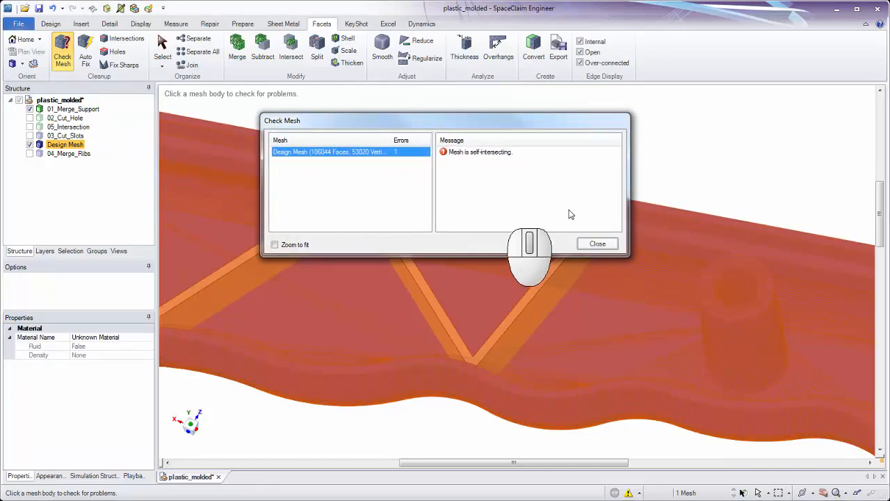
{"action": "left_click", "coordinate": [593, 242]}
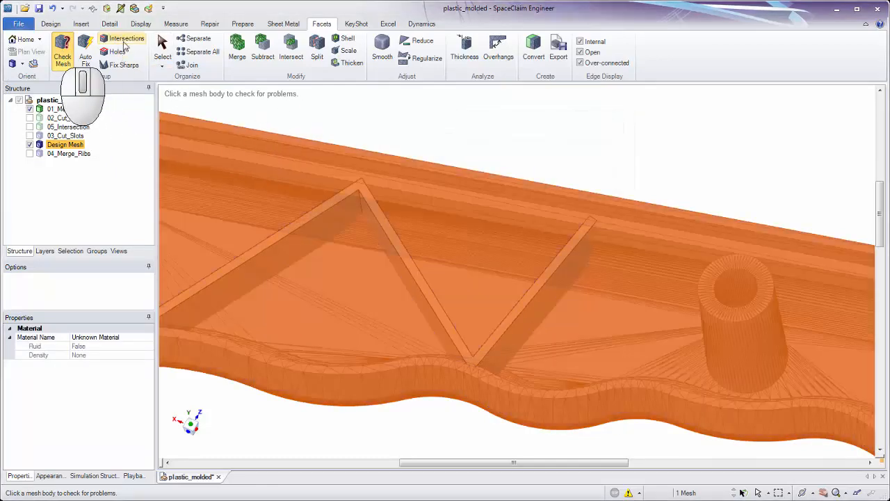
Find and fix the self-intersections in the Design Mesh with the Intersections cleanup tool.
{"action": "left_click", "coordinate": [125, 40]}
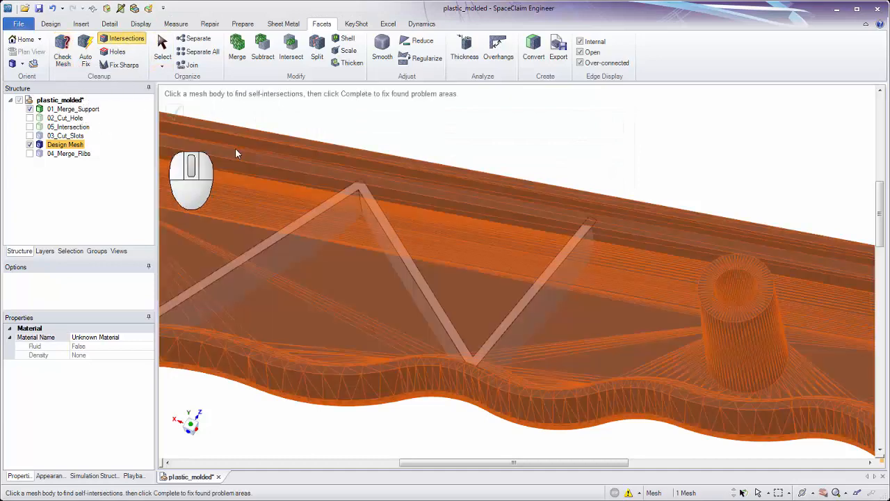
{"action": "left_click", "coordinate": [245, 165]}
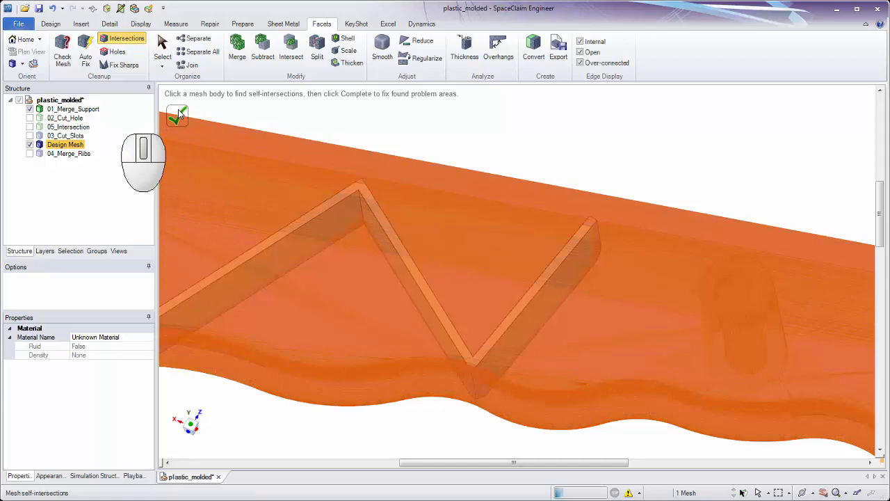
{"action": "left_click", "coordinate": [177, 115]}
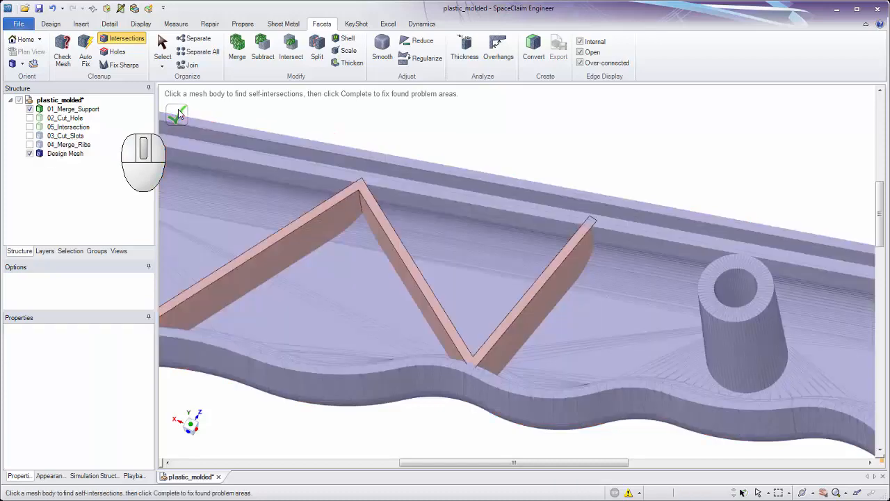
Recheck the repaired Design Mesh for remaining geometry problems.
{"action": "left_click", "coordinate": [62, 54]}
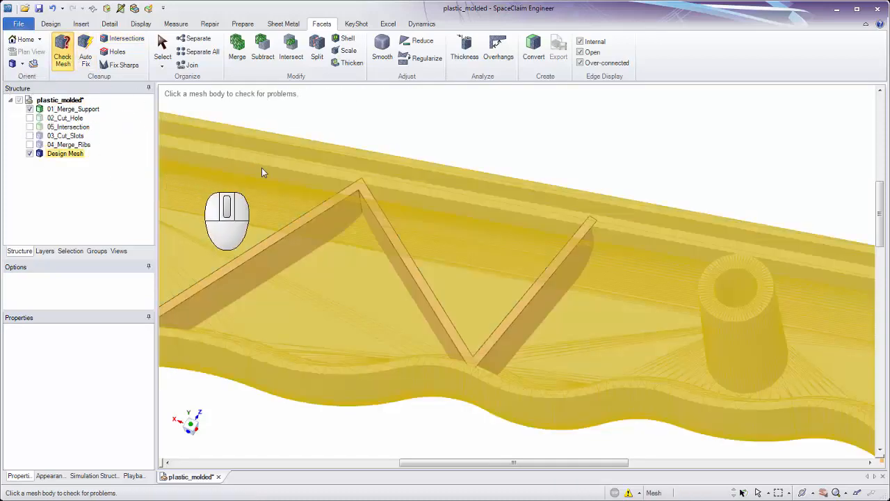
{"action": "left_click", "coordinate": [261, 167]}
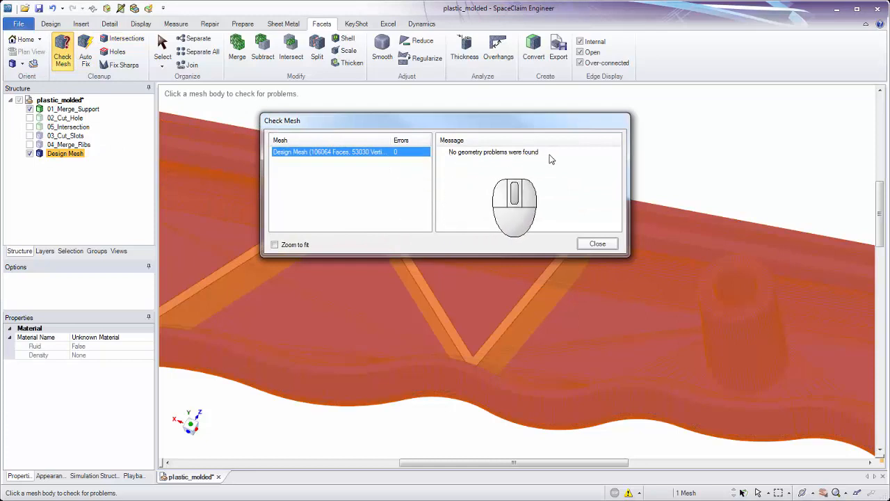
{"action": "left_click", "coordinate": [597, 243]}
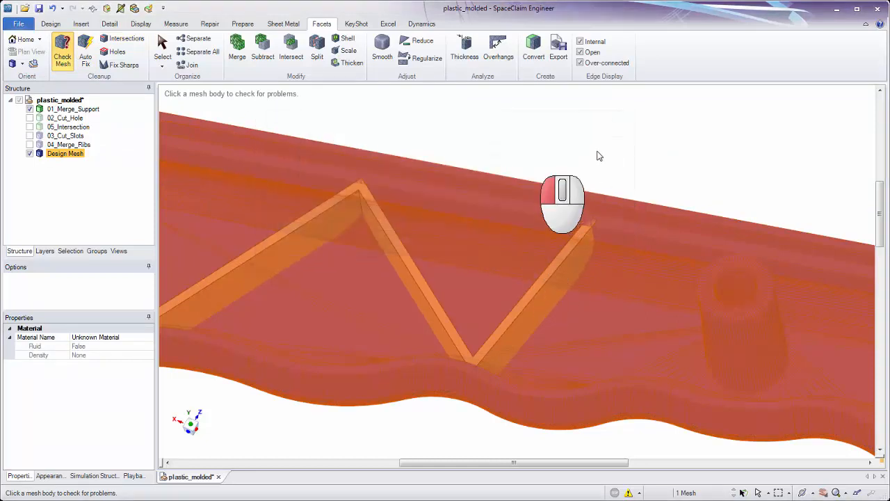
Merge the 01_Merge_Support body into the repaired Design Mesh without keeping the original bodies.
{"action": "left_click", "coordinate": [235, 52]}
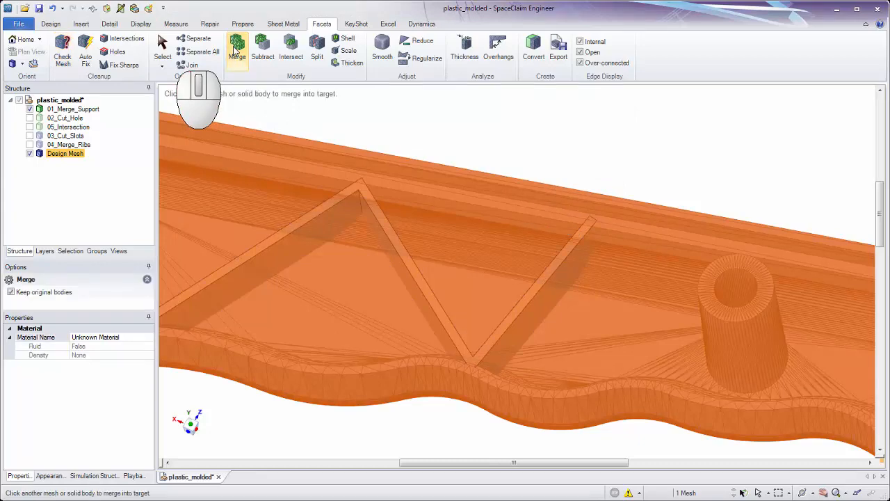
{"action": "left_click", "coordinate": [222, 164]}
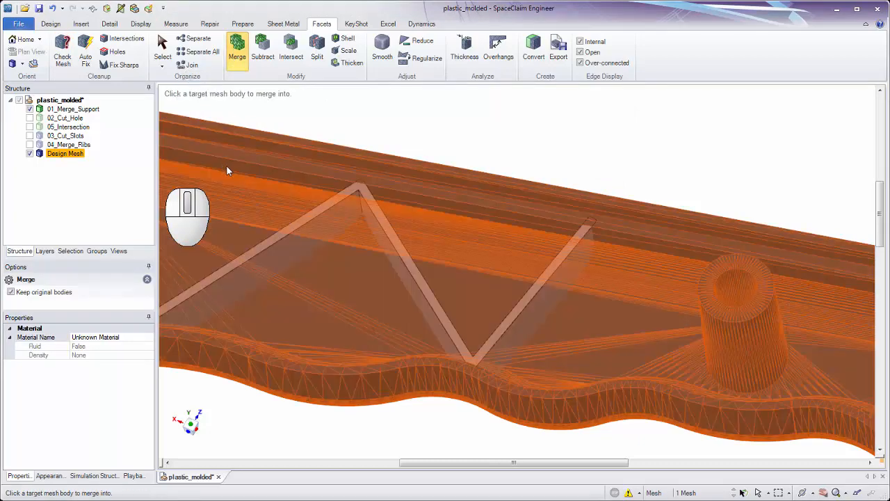
{"action": "left_click", "coordinate": [288, 248]}
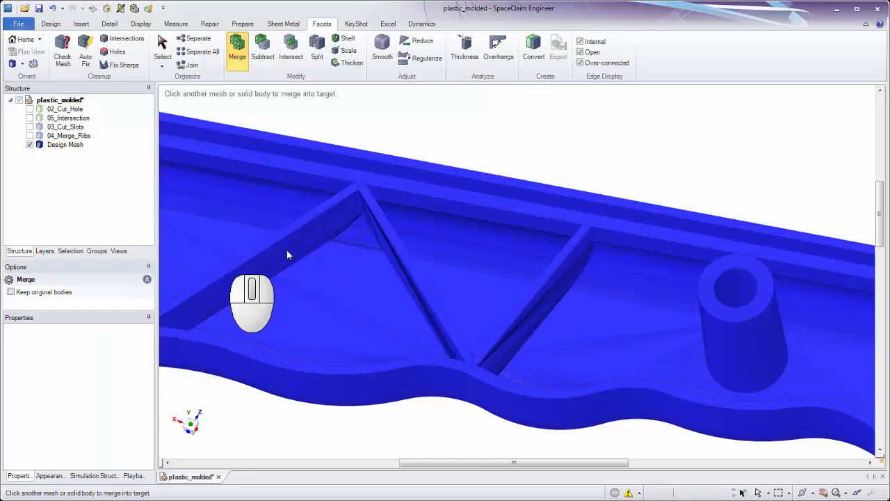
{"action": "key", "text": "Escape"}
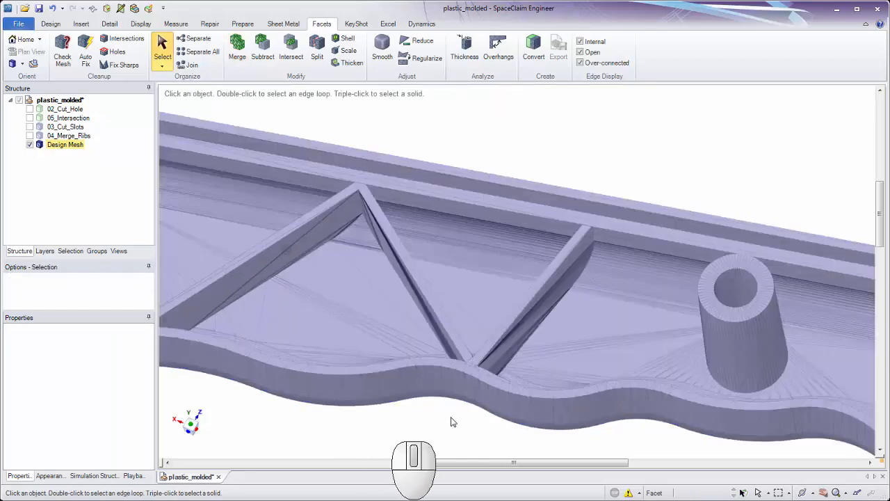
Inspect the merged support ribs up close where they join the wavy inner wall, and in the context of the whole part.
{"action": "middle_click_drag", "start_coordinate": [477, 403], "coordinate": [475, 479], "text": "ctrl"}
{"action": "middle_click_drag", "start_coordinate": [449, 308], "coordinate": [447, 360], "text": "ctrl"}
{"action": "middle_click_drag", "start_coordinate": [463, 306], "coordinate": [425, 318]}
{"action": "middle_click_drag", "start_coordinate": [629, 220], "coordinate": [590, 287], "text": "shift"}
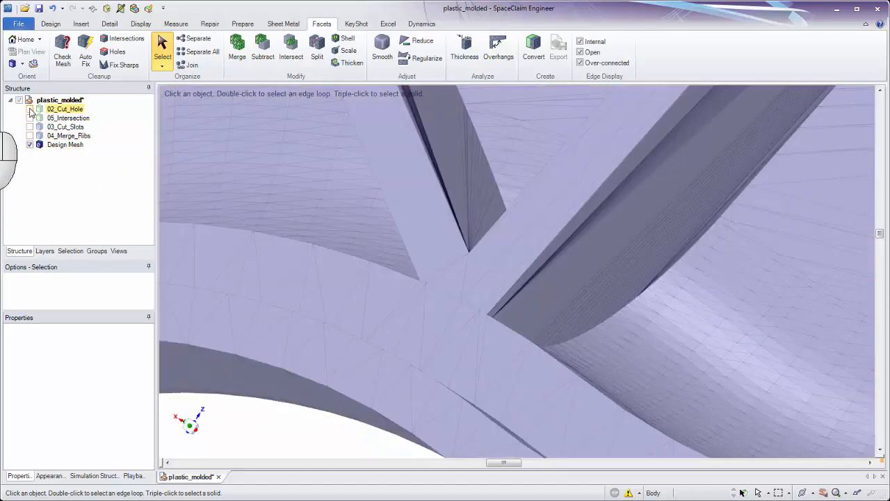
{"action": "middle_click_drag", "start_coordinate": [355, 263], "coordinate": [360, 75], "text": "ctrl"}
{"action": "middle_click_drag", "start_coordinate": [365, 148], "coordinate": [381, 69]}
{"action": "middle_click_drag", "start_coordinate": [382, 160], "coordinate": [387, 84], "text": "ctrl"}
{"action": "middle_click_drag", "start_coordinate": [418, 132], "coordinate": [590, 191], "text": "shift"}
{"action": "middle_click_drag", "start_coordinate": [589, 191], "coordinate": [593, 146]}
{"action": "middle_click_drag", "start_coordinate": [592, 146], "coordinate": [607, 136], "text": "shift"}
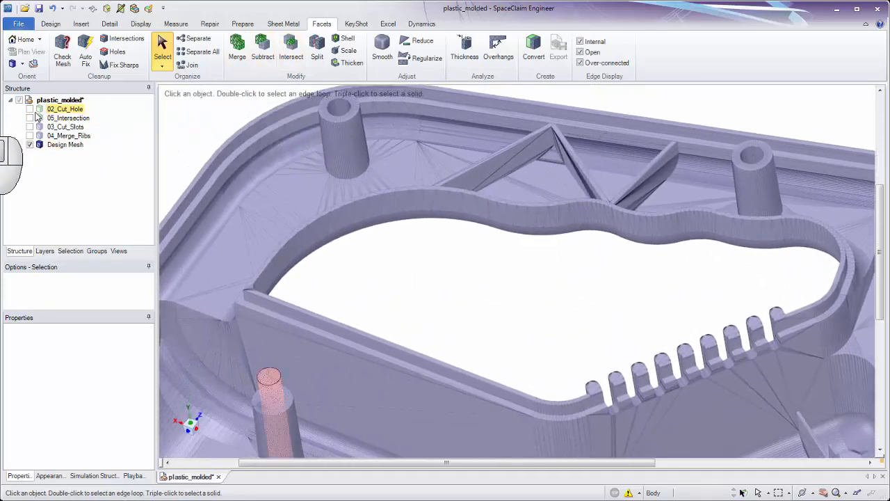
Show the 02_Cut_Hole cylinder and examine its position in the top of the solid boss.
{"action": "middle_click_drag", "start_coordinate": [381, 186], "coordinate": [418, 134], "text": "shift"}
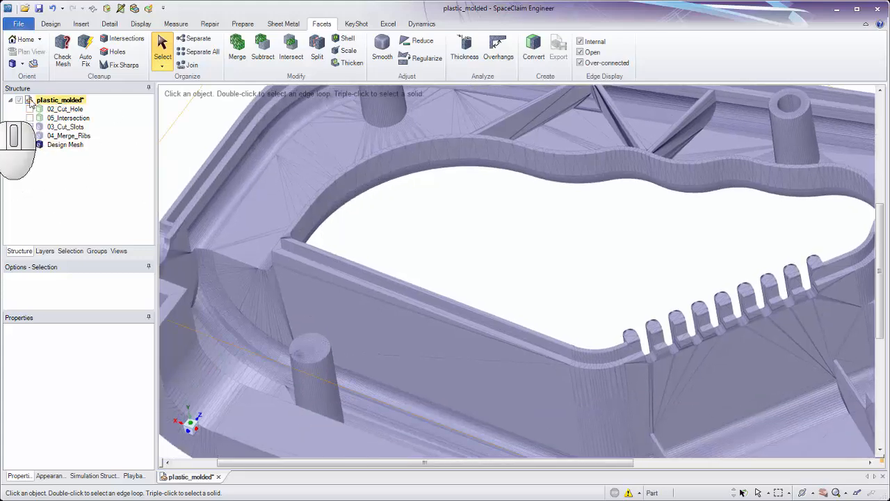
{"action": "left_click", "coordinate": [29, 110]}
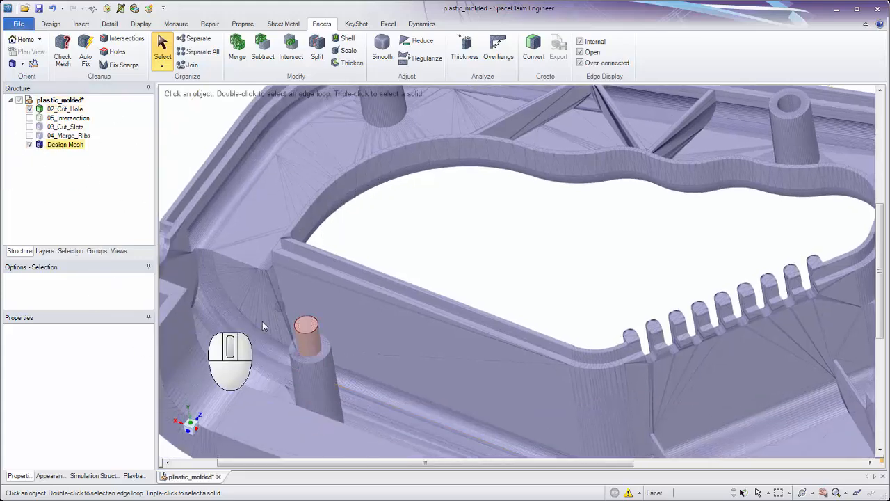
{"action": "middle_click_drag", "start_coordinate": [308, 390], "coordinate": [308, 469], "text": "ctrl"}
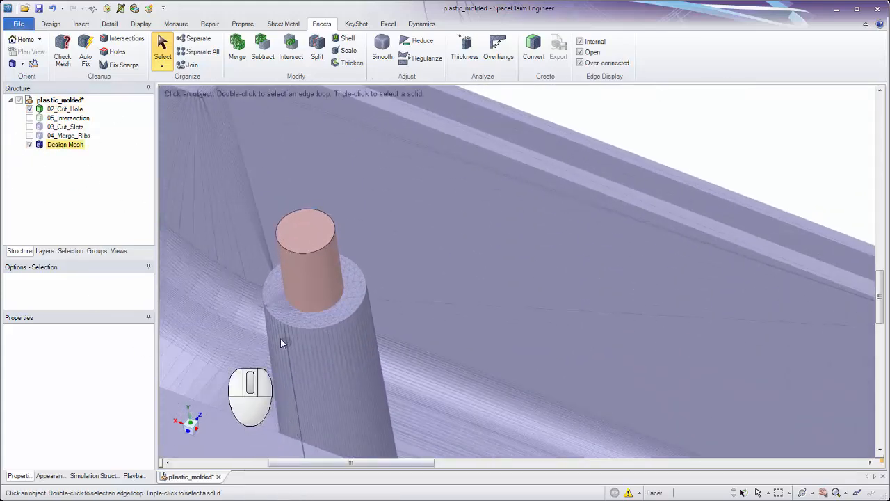
{"action": "middle_click_drag", "start_coordinate": [282, 337], "coordinate": [369, 346], "text": "shift"}
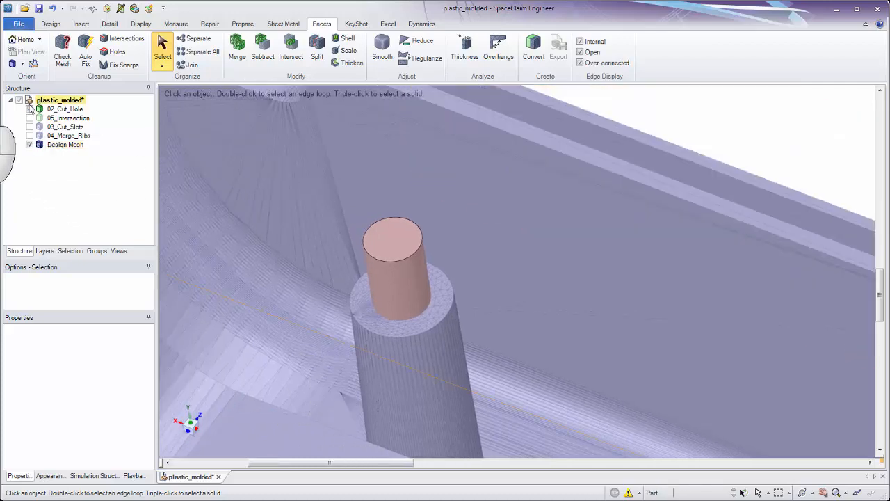
Hide the 02_Cut_Hole cylinder and show it again to compare the solid boss with and without it.
{"action": "left_click", "coordinate": [30, 110]}
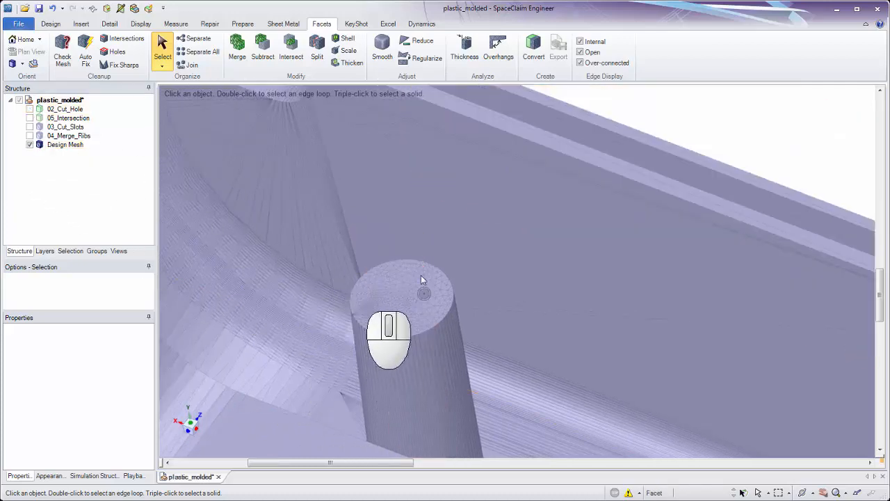
{"action": "left_click", "coordinate": [29, 109]}
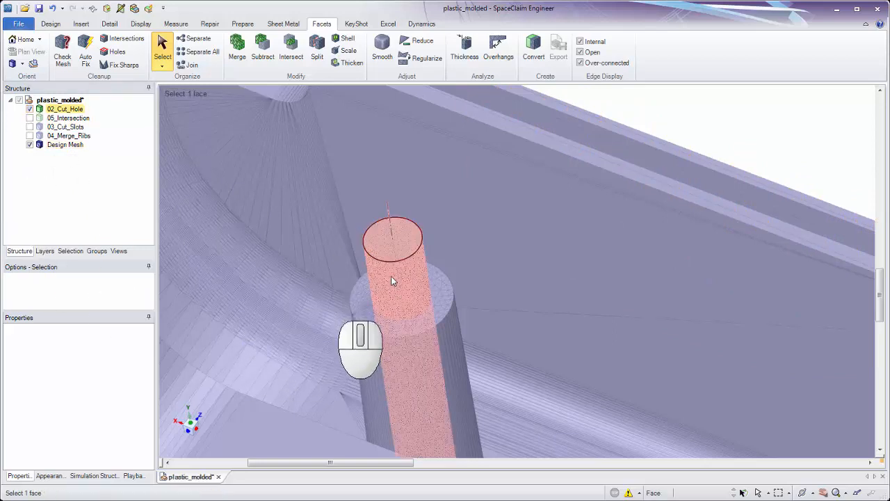
{"action": "left_click", "coordinate": [428, 317]}
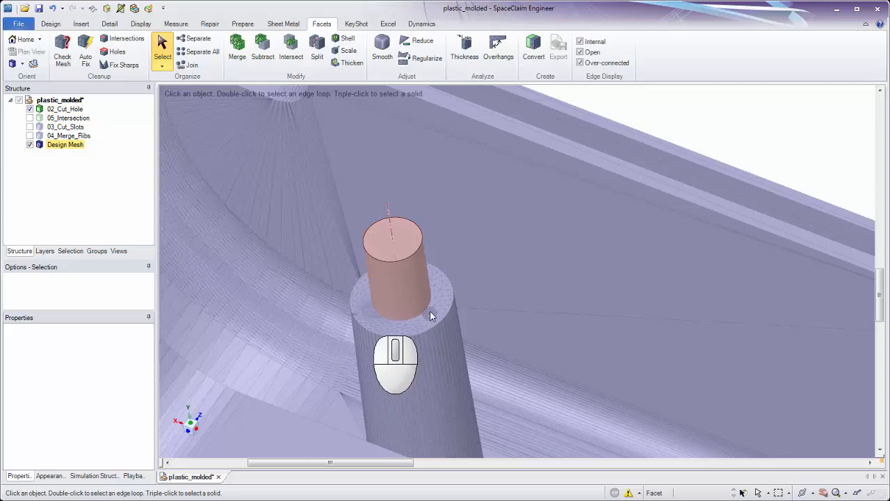
{"action": "left_click", "coordinate": [428, 314]}
Sketch two overlapping circles about 0.31 in in diameter beside the hollow boss near the round opening, on the plane of the boss's top face.
{"action": "middle_click_drag", "start_coordinate": [417, 264], "coordinate": [285, 202], "text": "ctrl"}
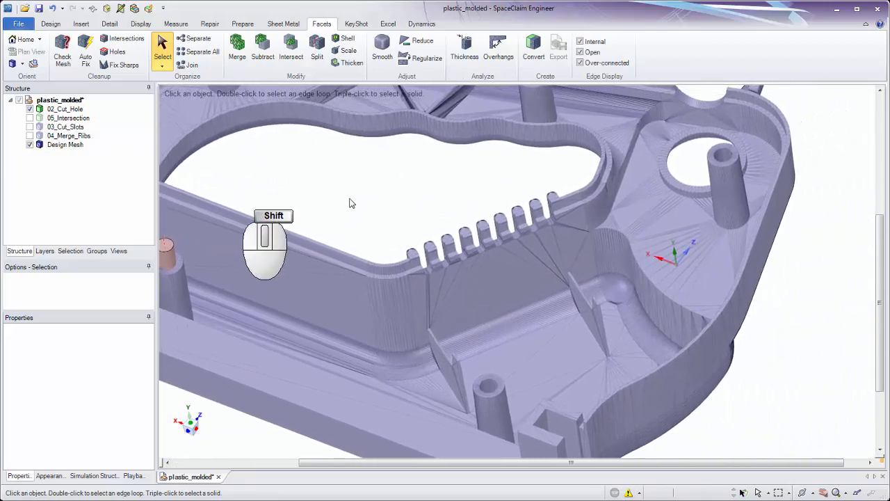
{"action": "middle_click_drag", "start_coordinate": [704, 229], "coordinate": [654, 202], "text": "ctrl"}
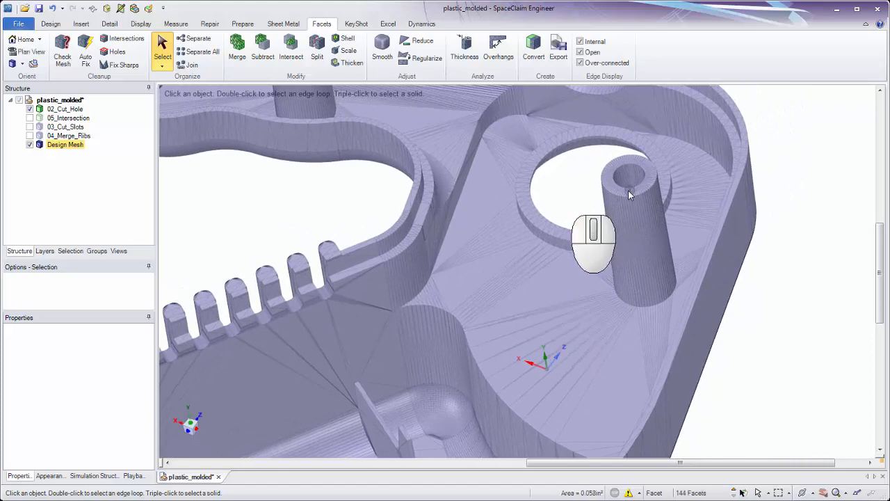
{"action": "left_click", "coordinate": [628, 192]}
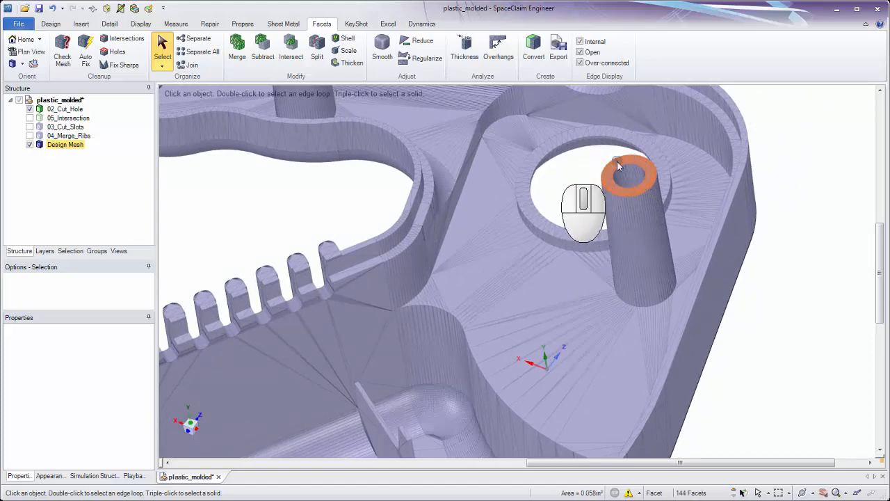
{"action": "left_click", "coordinate": [51, 25]}
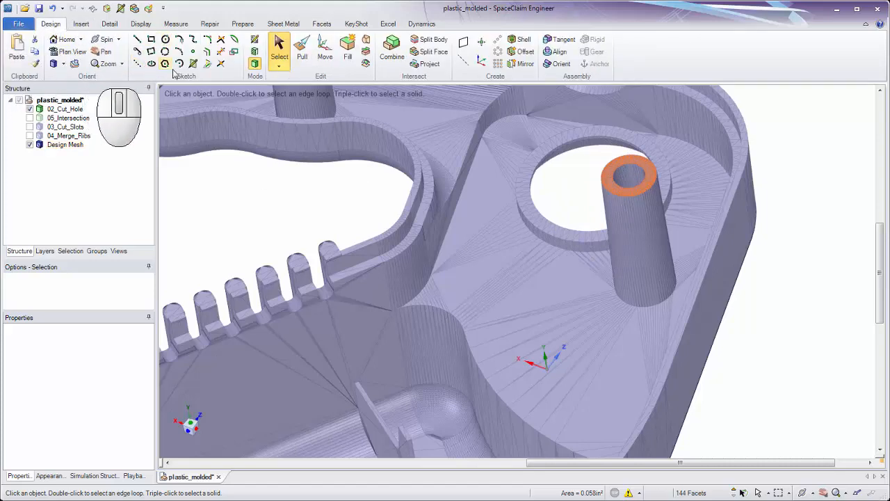
{"action": "left_click", "coordinate": [165, 39]}
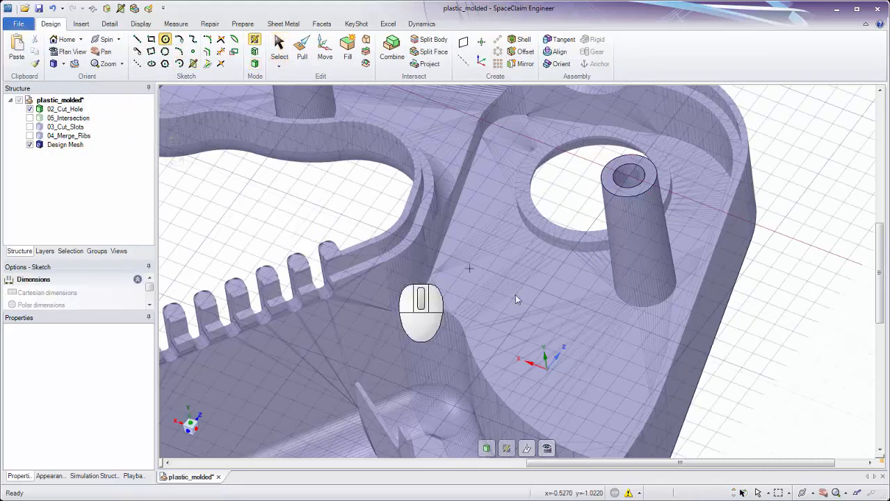
{"action": "left_click", "coordinate": [570, 352]}
{"action": "left_click", "coordinate": [568, 378]}
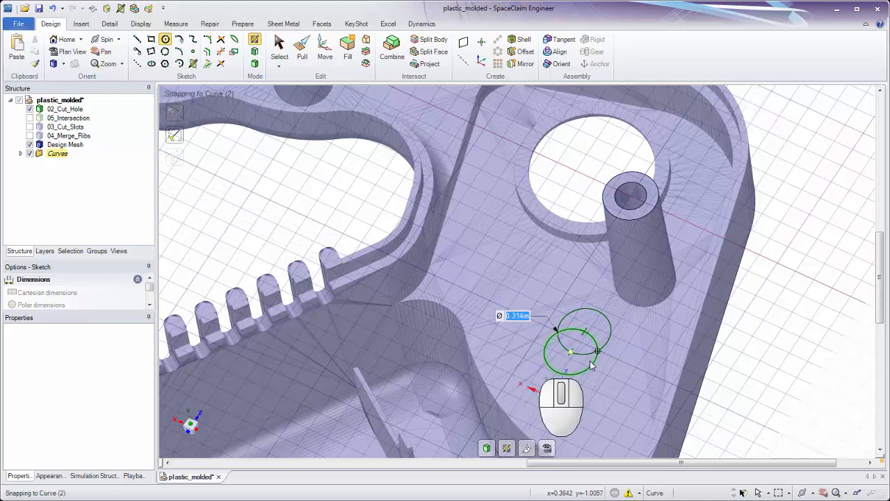
Pull all regions of the two overlapping circles into one solid about 1.39 in long that passes through the part's floor.
{"action": "left_click", "coordinate": [304, 47]}
{"action": "middle_click_drag", "start_coordinate": [586, 324], "coordinate": [571, 251], "text": "shift"}
{"action": "left_click", "coordinate": [573, 251]}
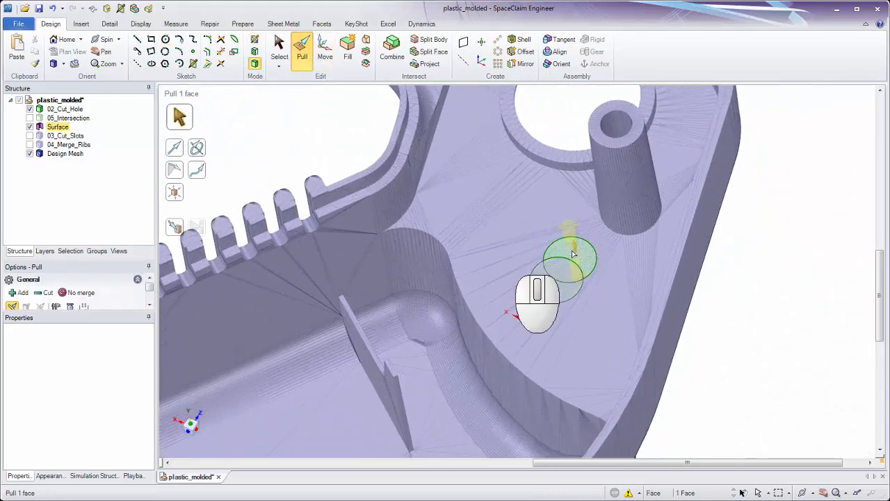
{"action": "left_click", "coordinate": [567, 263], "text": "ctrl"}
{"action": "left_click", "coordinate": [561, 289], "text": "ctrl"}
{"action": "left_click_drag", "start_coordinate": [496, 247], "coordinate": [513, 301]}
{"action": "left_click_drag", "start_coordinate": [516, 314], "coordinate": [528, 348]}
Pull the solid's protruding lower end face back by about 0.34 in to a total length of about 1.05 in.
{"action": "middle_click_drag", "start_coordinate": [528, 347], "coordinate": [502, 304]}
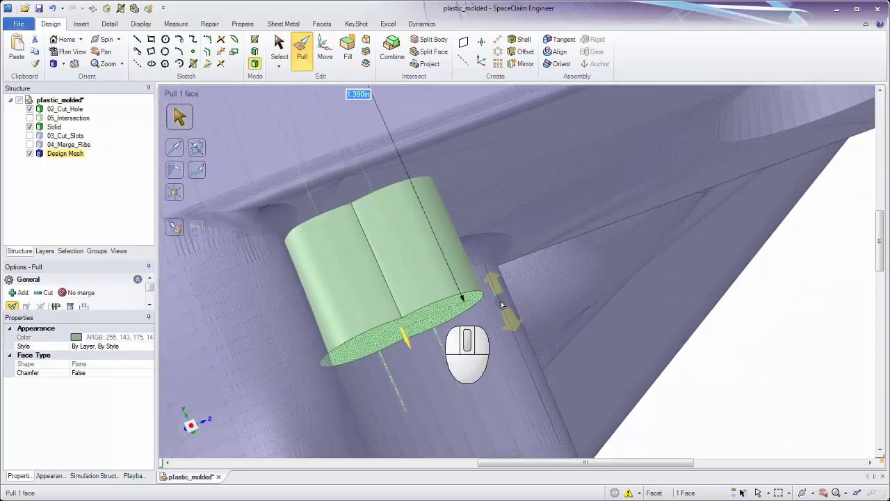
{"action": "left_click_drag", "start_coordinate": [494, 266], "coordinate": [473, 179]}
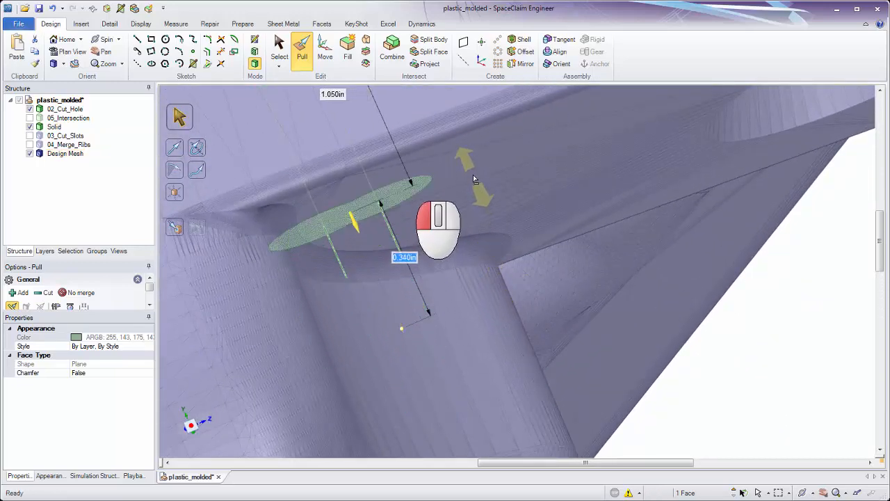
{"action": "left_click", "coordinate": [744, 362]}
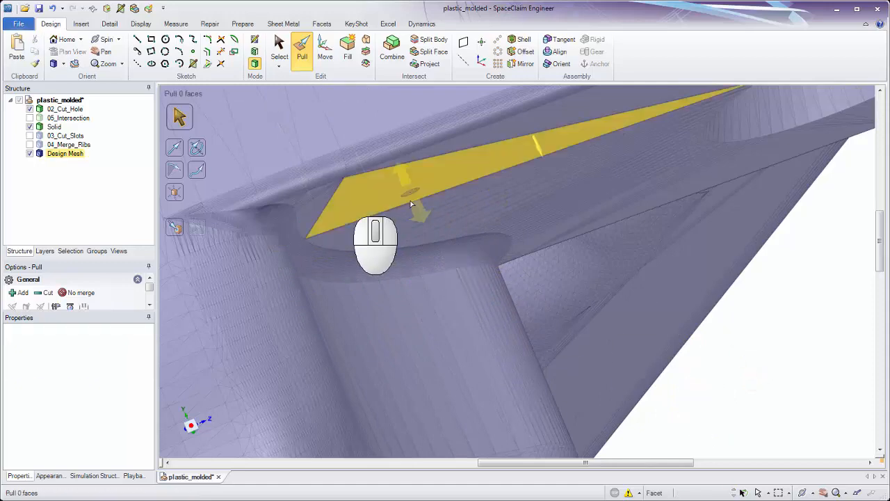
Examine up close where the double-cylinder solid enters the floor beside the thin outer wall.
{"action": "middle_click_drag", "start_coordinate": [402, 196], "coordinate": [748, 323], "text": "ctrl"}
{"action": "middle_click_drag", "start_coordinate": [565, 273], "coordinate": [477, 236]}
{"action": "middle_click_drag", "start_coordinate": [476, 237], "coordinate": [456, 309], "text": "ctrl"}
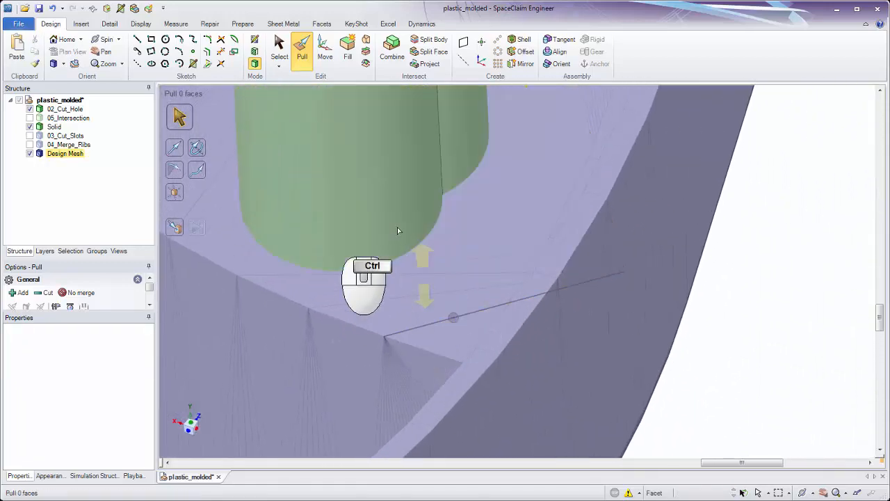
{"action": "left_click", "coordinate": [396, 226]}
{"action": "middle_click_drag", "start_coordinate": [396, 225], "coordinate": [374, 187]}
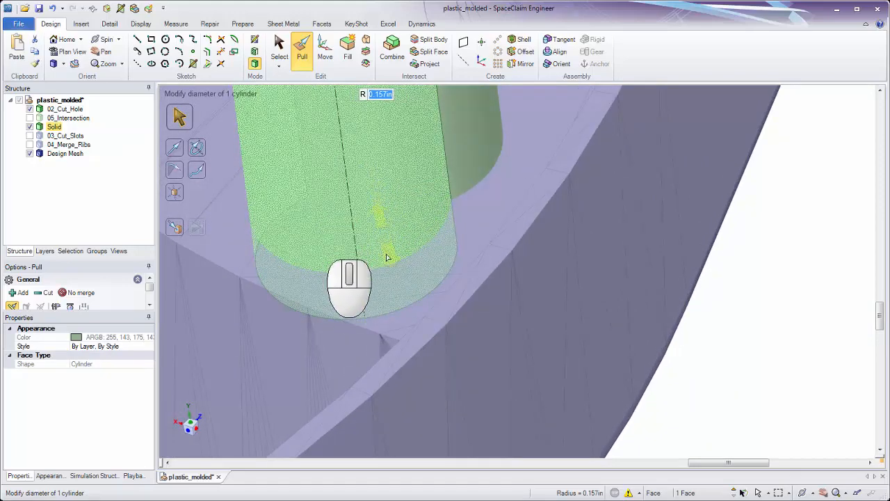
{"action": "middle_click_drag", "start_coordinate": [728, 346], "coordinate": [719, 346]}
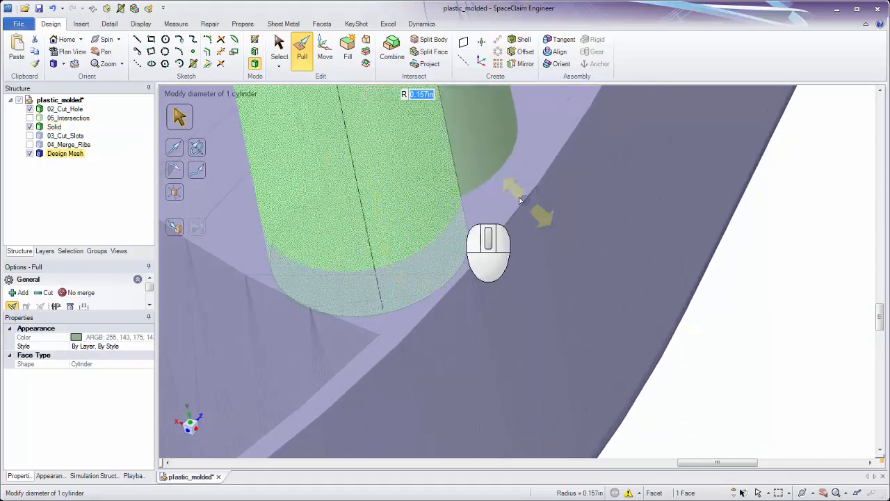
{"action": "middle_click_drag", "start_coordinate": [520, 197], "coordinate": [588, 179], "text": "ctrl"}
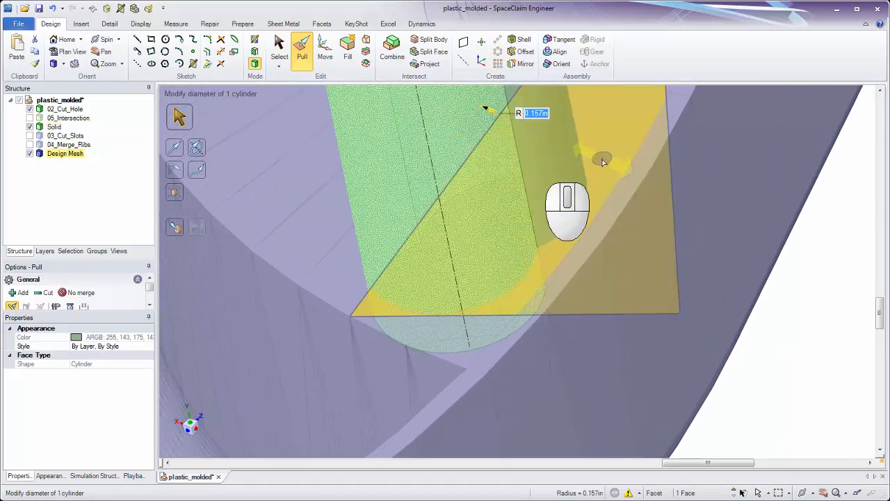
{"action": "left_click", "coordinate": [790, 346]}
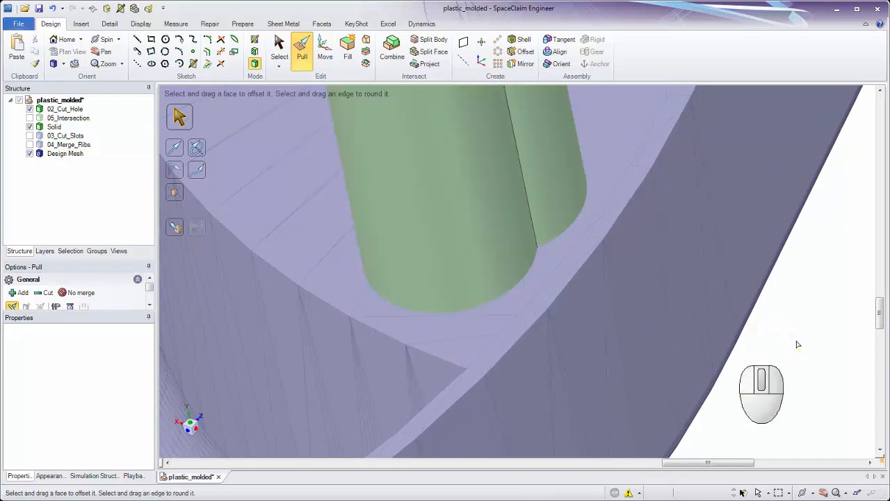
{"action": "middle_click_drag", "start_coordinate": [795, 342], "coordinate": [773, 334], "text": "shift"}
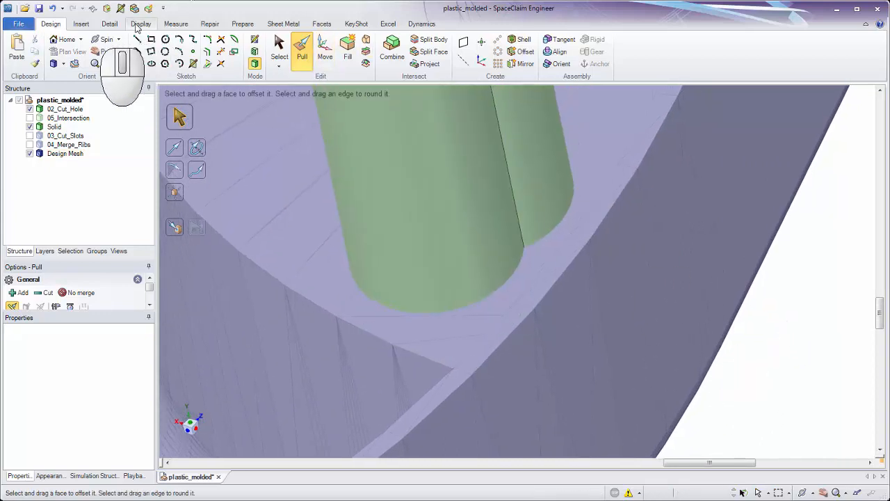
Merge the double-cylinder solid into the Design Mesh without keeping the original bodies, and check the facets around its base.
{"action": "left_click", "coordinate": [322, 23]}
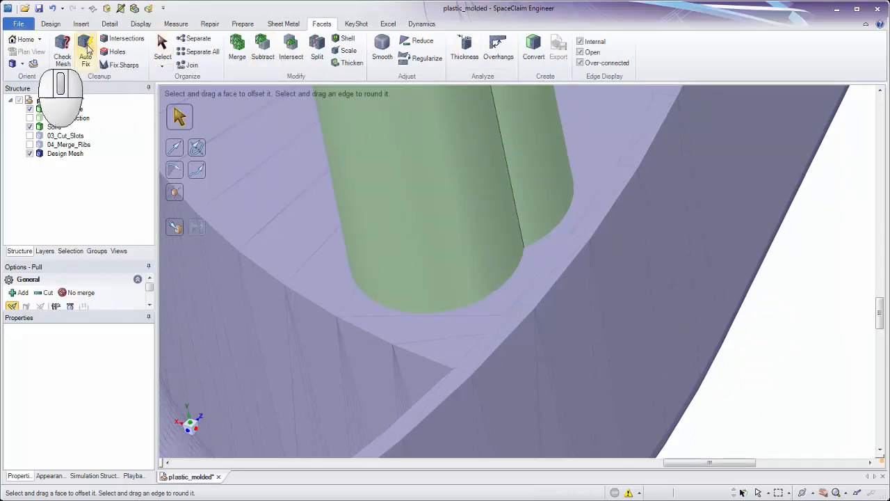
{"action": "left_click", "coordinate": [237, 48]}
{"action": "middle_click_drag", "start_coordinate": [322, 238], "coordinate": [409, 187], "text": "ctrl"}
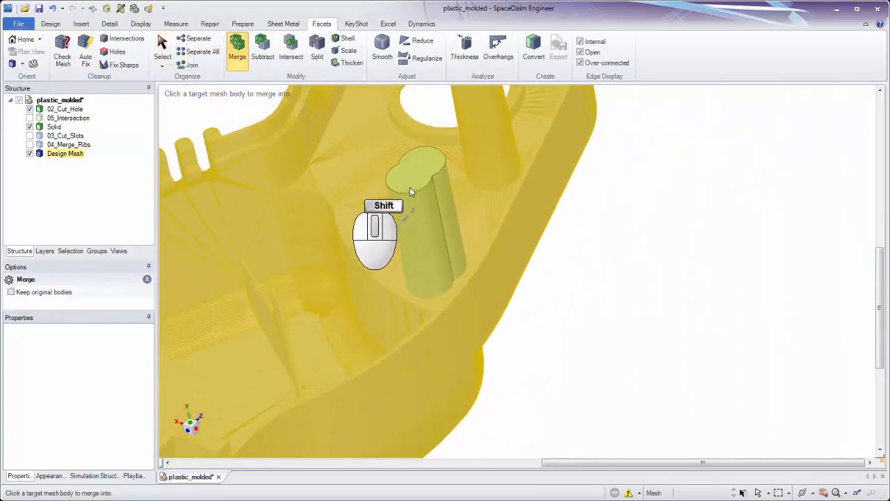
{"action": "left_click", "coordinate": [357, 200]}
{"action": "left_click", "coordinate": [414, 211]}
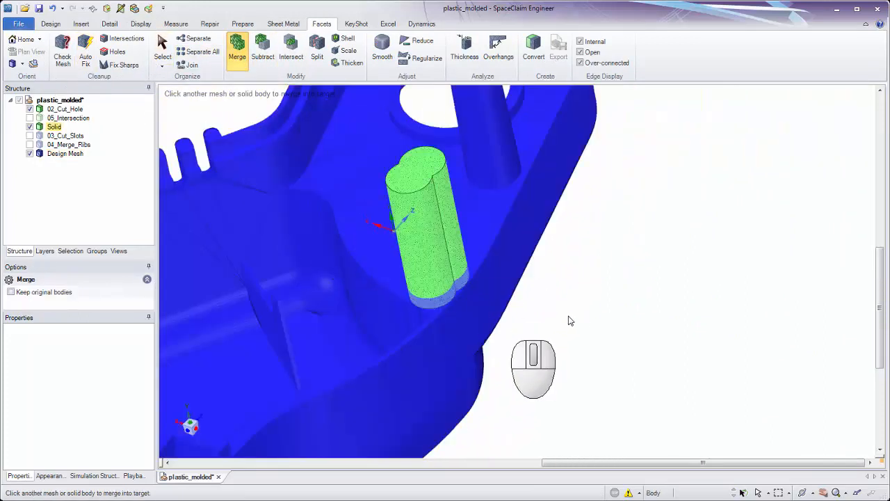
{"action": "key", "text": "Escape"}
{"action": "middle_click_drag", "start_coordinate": [462, 285], "coordinate": [462, 351], "text": "ctrl"}
{"action": "middle_click_drag", "start_coordinate": [492, 306], "coordinate": [536, 358], "text": "shift"}
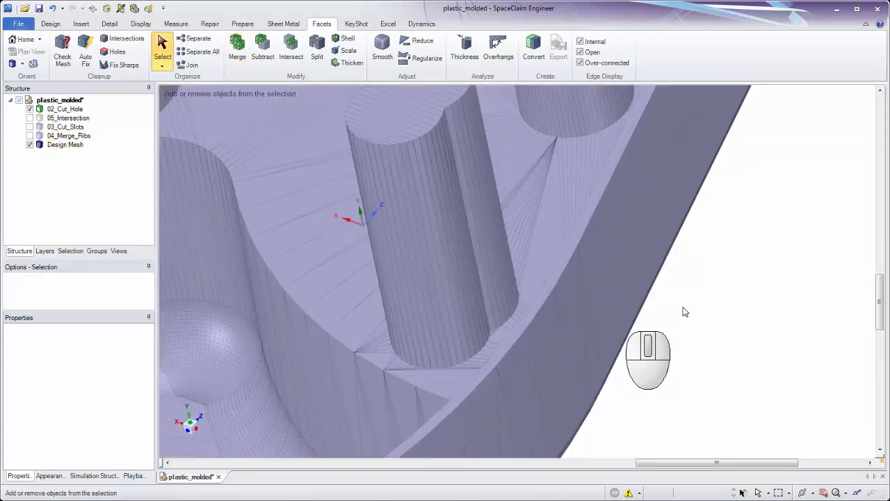
{"action": "middle_click_drag", "start_coordinate": [683, 310], "coordinate": [718, 245], "text": "ctrl"}
{"action": "left_click", "coordinate": [50, 24]}
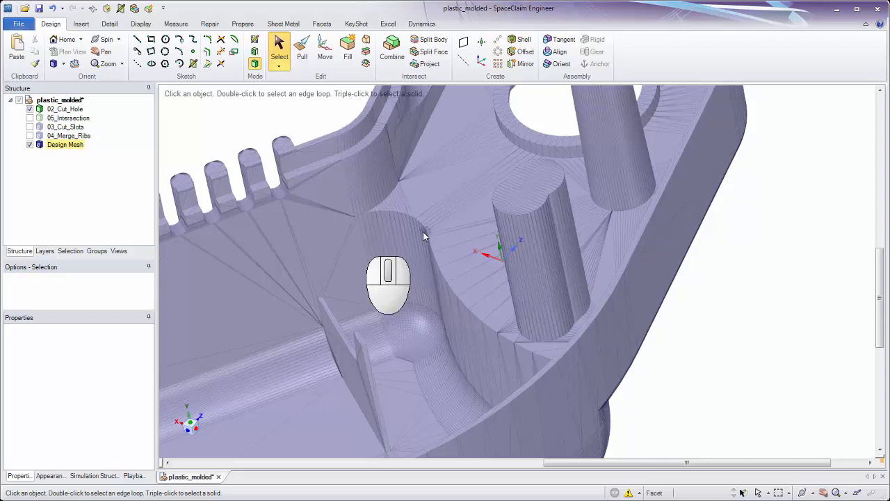
{"action": "left_click", "coordinate": [317, 27]}
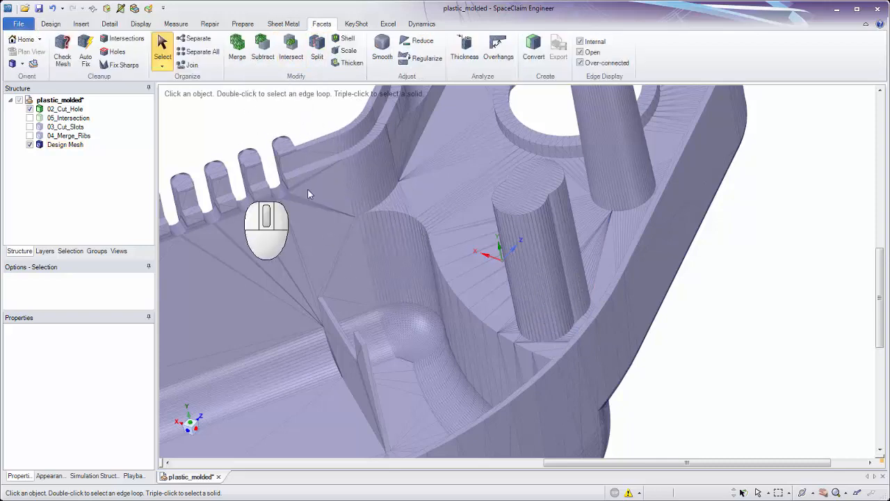
Subtract the 02_Cut_Hole cylinder from the Design Mesh to hollow the solid boss, keeping neither the original bodies nor the cutter.
{"action": "middle_click_drag", "start_coordinate": [318, 194], "coordinate": [316, 136], "text": "ctrl"}
{"action": "middle_click_drag", "start_coordinate": [289, 162], "coordinate": [556, 162], "text": "shift"}
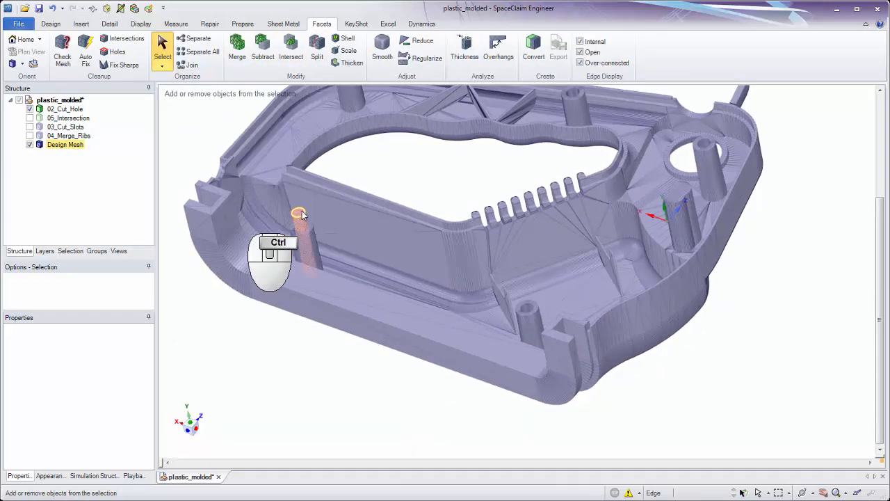
{"action": "middle_click_drag", "start_coordinate": [276, 228], "coordinate": [296, 363], "text": "ctrl"}
{"action": "left_click", "coordinate": [391, 218]}
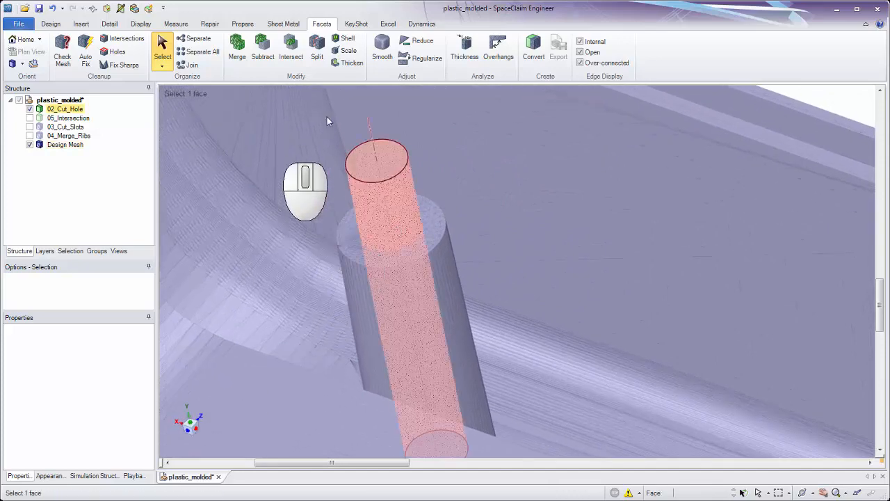
{"action": "left_click", "coordinate": [264, 47]}
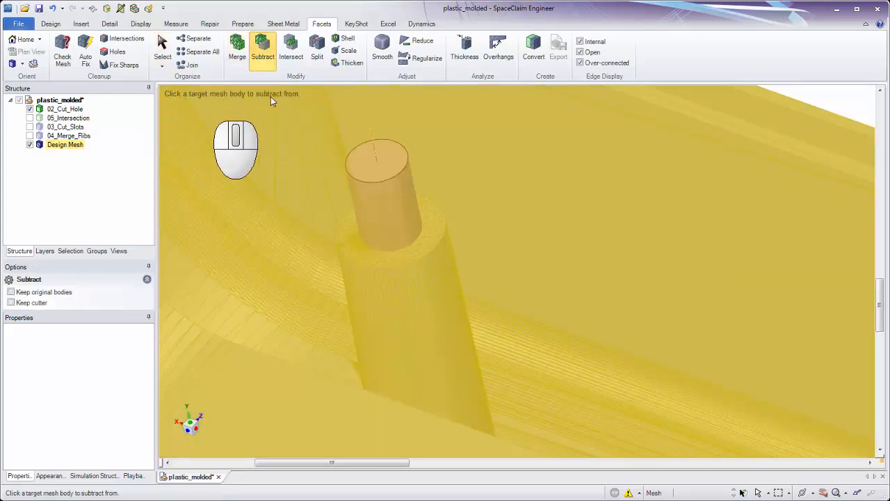
{"action": "left_click", "coordinate": [286, 182]}
{"action": "middle_click_drag", "start_coordinate": [286, 182], "coordinate": [66, 280], "text": "shift"}
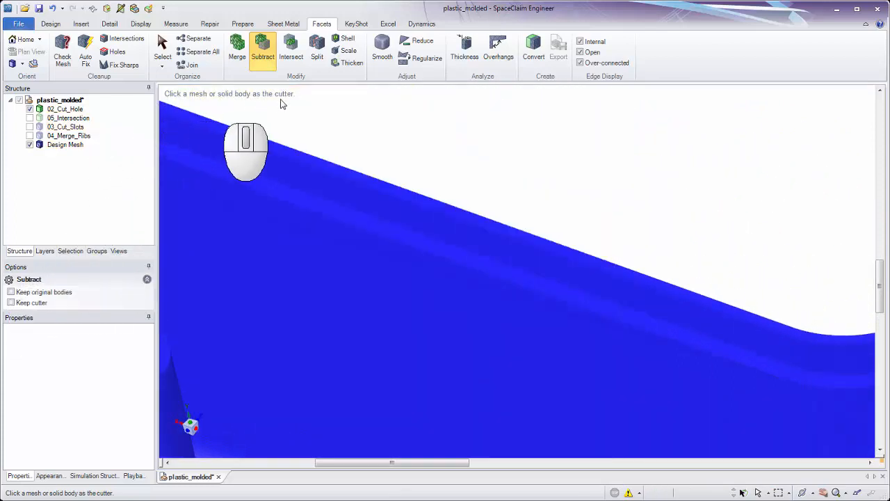
{"action": "middle_click_drag", "start_coordinate": [283, 99], "coordinate": [531, 92], "text": "shift"}
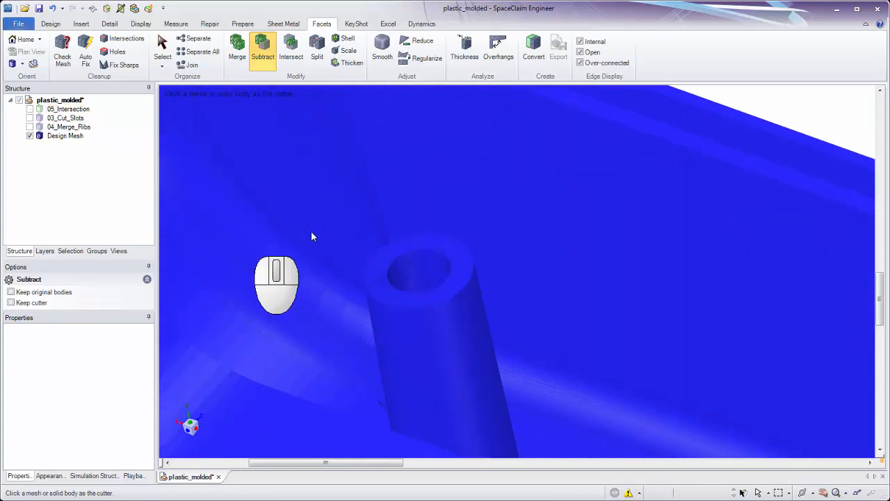
{"action": "middle_click_drag", "start_coordinate": [310, 231], "coordinate": [322, 262]}
{"action": "left_click", "coordinate": [655, 163]}
{"action": "middle_click_drag", "start_coordinate": [655, 162], "coordinate": [654, 73], "text": "shift"}
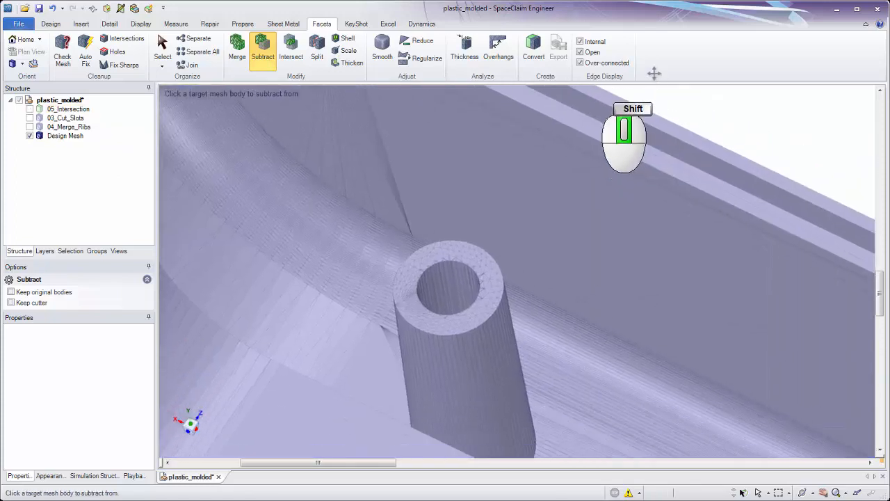
{"action": "middle_click_drag", "start_coordinate": [559, 251], "coordinate": [543, 305]}
{"action": "key", "text": "Escape"}
Show the 03_Cut_Slots body and examine how its teeth pass through the straight inner wall.
{"action": "middle_click_drag", "start_coordinate": [467, 263], "coordinate": [422, 188]}
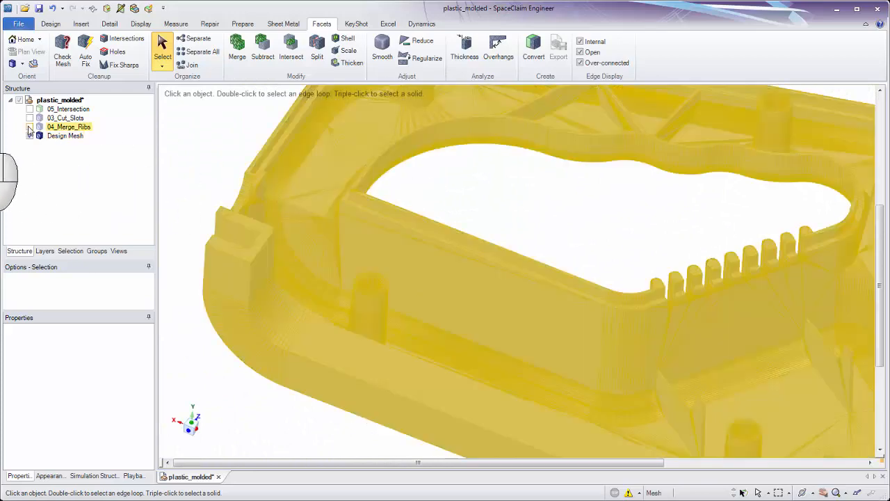
{"action": "left_click", "coordinate": [29, 117]}
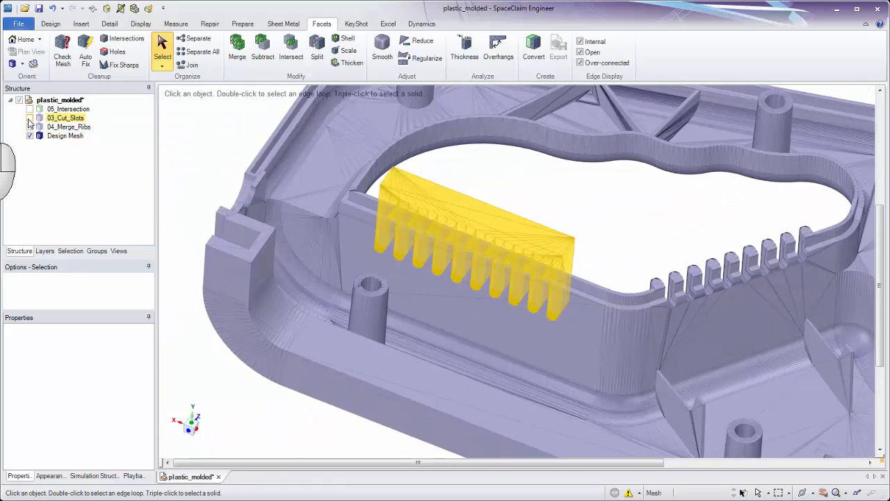
{"action": "middle_click_drag", "start_coordinate": [628, 214], "coordinate": [758, 207], "text": "ctrl"}
{"action": "middle_click_drag", "start_coordinate": [638, 336], "coordinate": [633, 390], "text": "ctrl"}
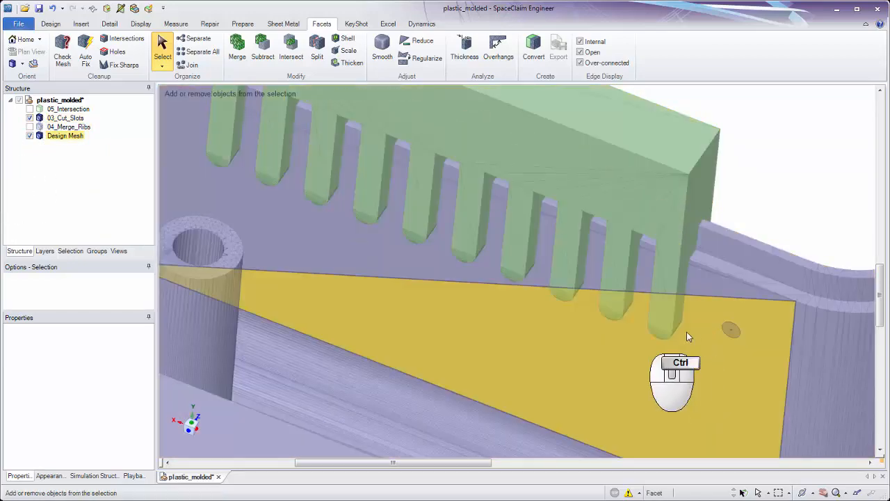
{"action": "middle_click_drag", "start_coordinate": [666, 333], "coordinate": [632, 422], "text": "ctrl"}
{"action": "middle_click_drag", "start_coordinate": [632, 349], "coordinate": [701, 148], "text": "ctrl"}
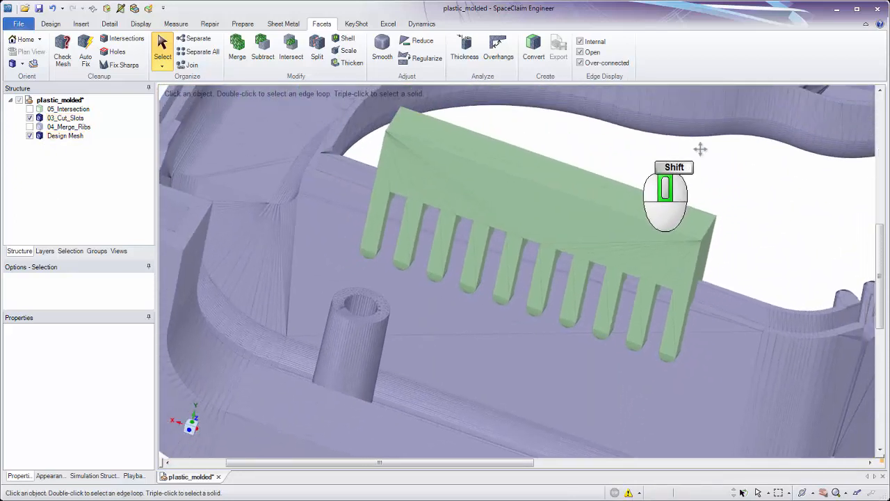
Subtract the 03_Cut_Slots body from the Design Mesh to cut slots through the straight inner wall, keeping the cutter but not the original body.
{"action": "left_click", "coordinate": [264, 48]}
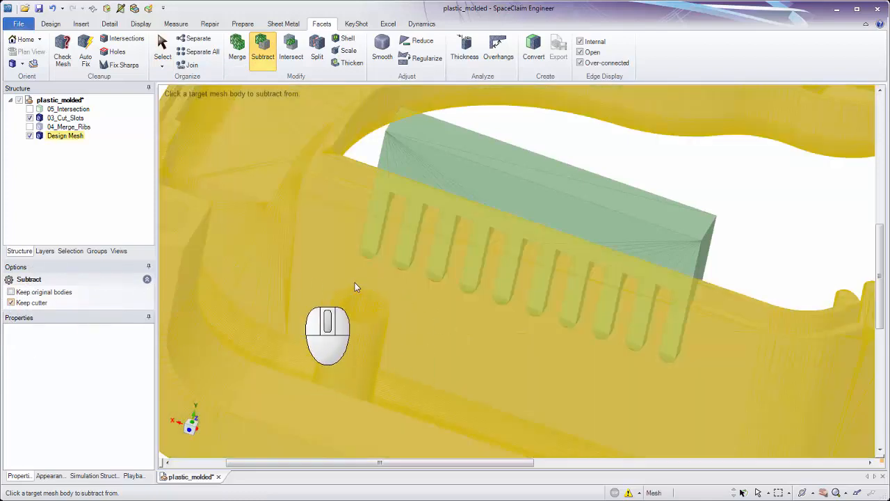
{"action": "middle_click_drag", "start_coordinate": [756, 250], "coordinate": [746, 224]}
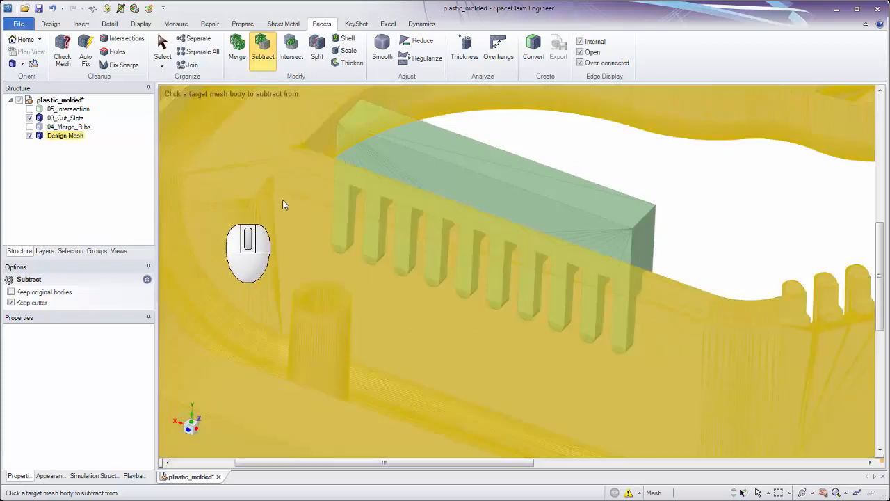
{"action": "left_click", "coordinate": [282, 203]}
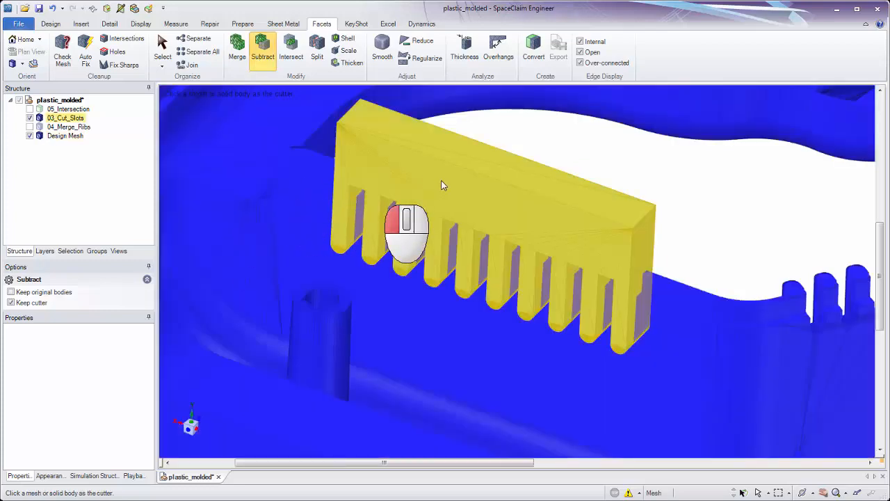
{"action": "left_click", "coordinate": [559, 179]}
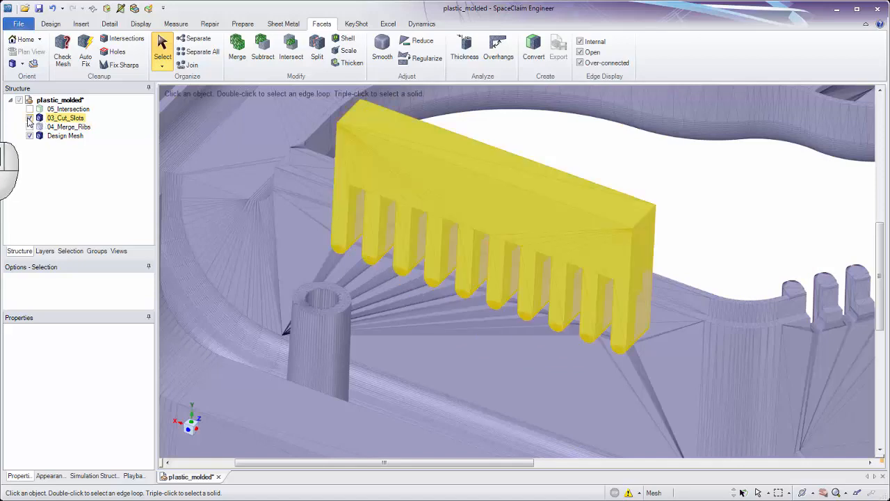
Hide the 03_Cut_Slots cutter and compare its teeth with the slots cut in the inner wall.
{"action": "left_click", "coordinate": [29, 118]}
{"action": "middle_click_drag", "start_coordinate": [632, 175], "coordinate": [640, 198], "text": "ctrl"}
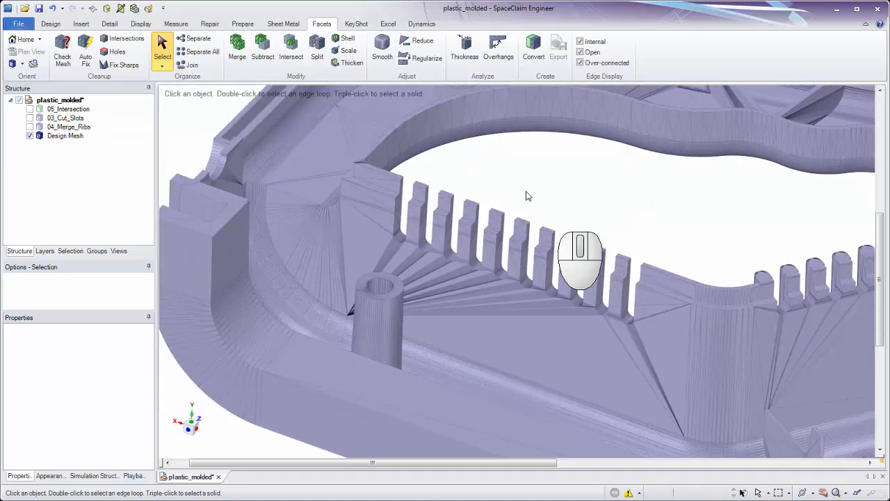
{"action": "left_click", "coordinate": [50, 137]}
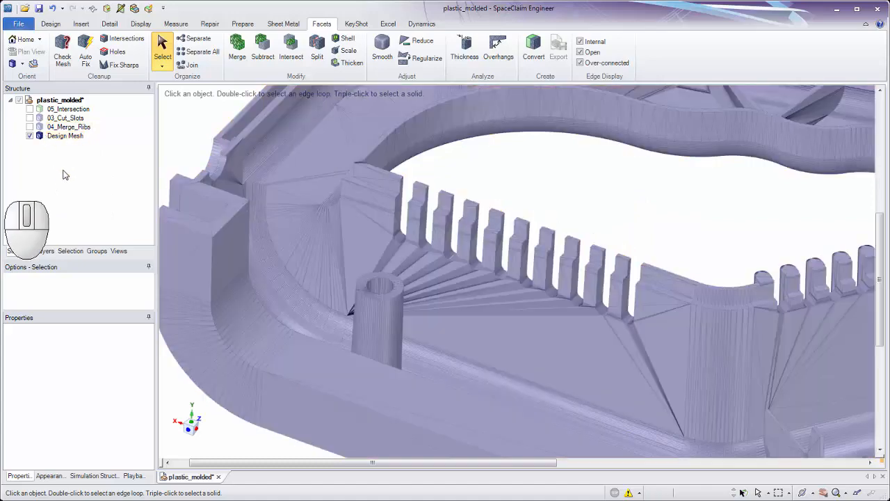
{"action": "left_click", "coordinate": [30, 118]}
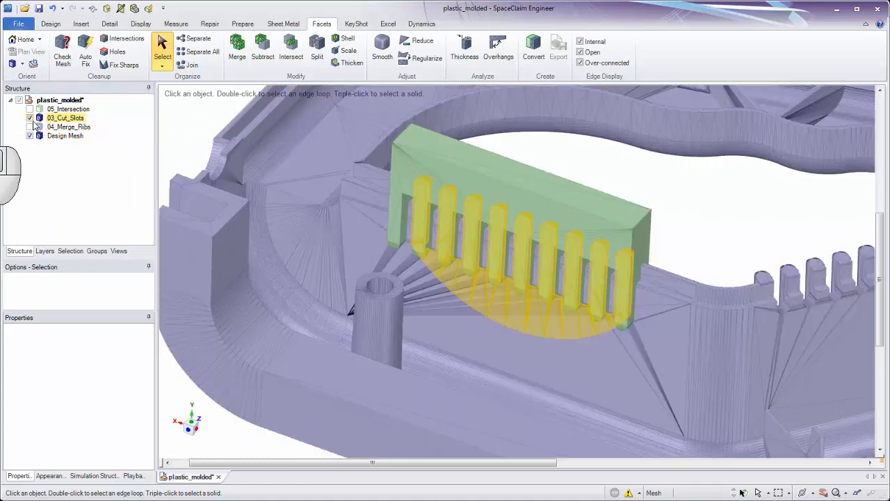
{"action": "left_click", "coordinate": [30, 118]}
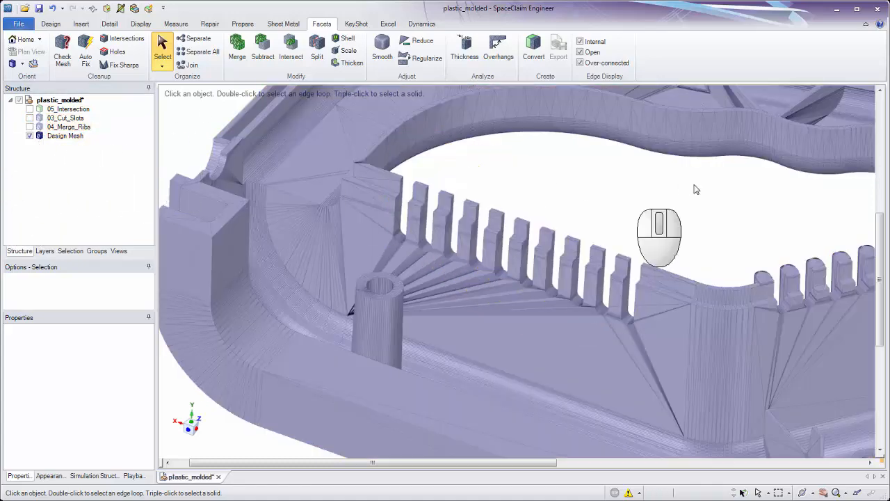
{"action": "middle_click_drag", "start_coordinate": [696, 189], "coordinate": [628, 222]}
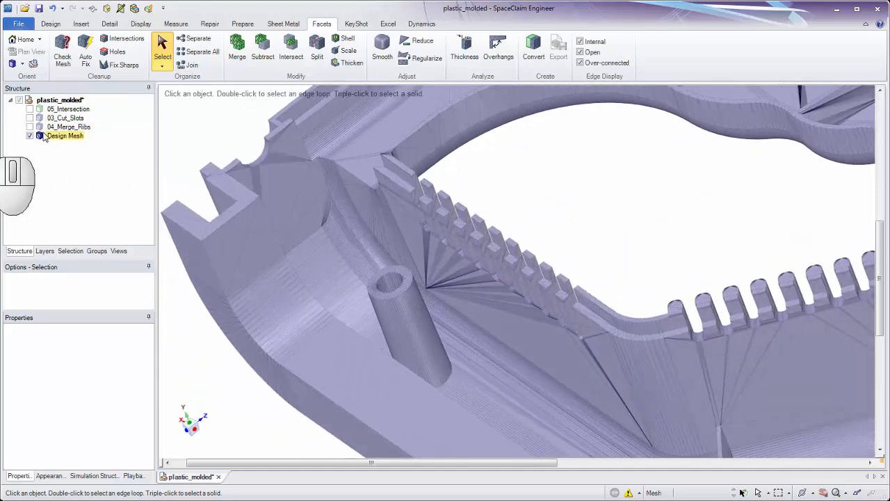
Show the 04_Merge_Ribs body along the slotted wall and merge it into the Design Mesh, keeping the original bodies.
{"action": "left_click", "coordinate": [237, 49]}
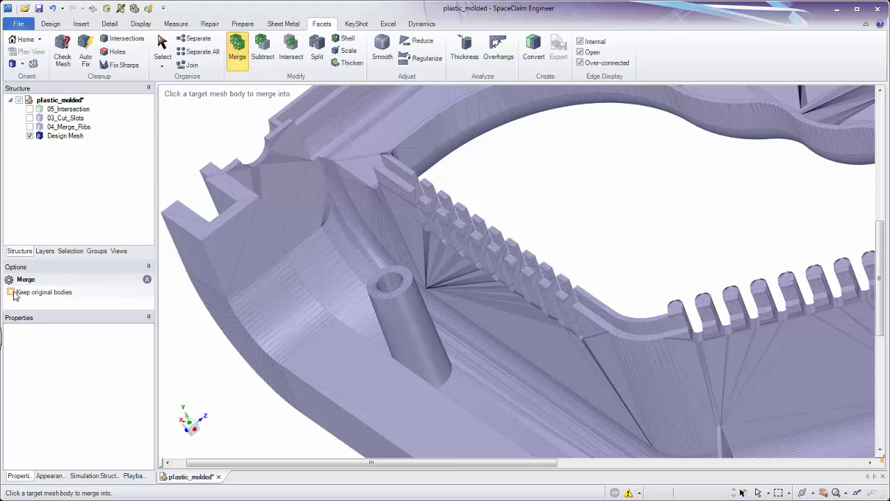
{"action": "left_click", "coordinate": [263, 51]}
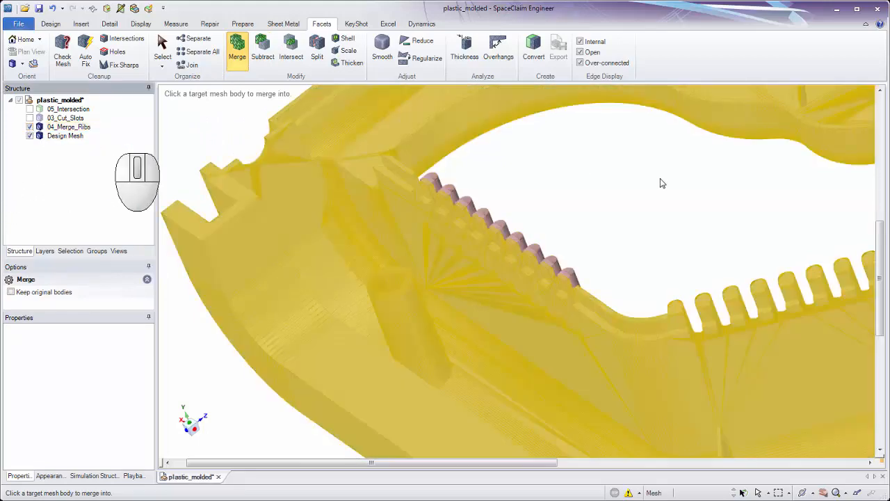
{"action": "middle_click_drag", "start_coordinate": [629, 228], "coordinate": [687, 285]}
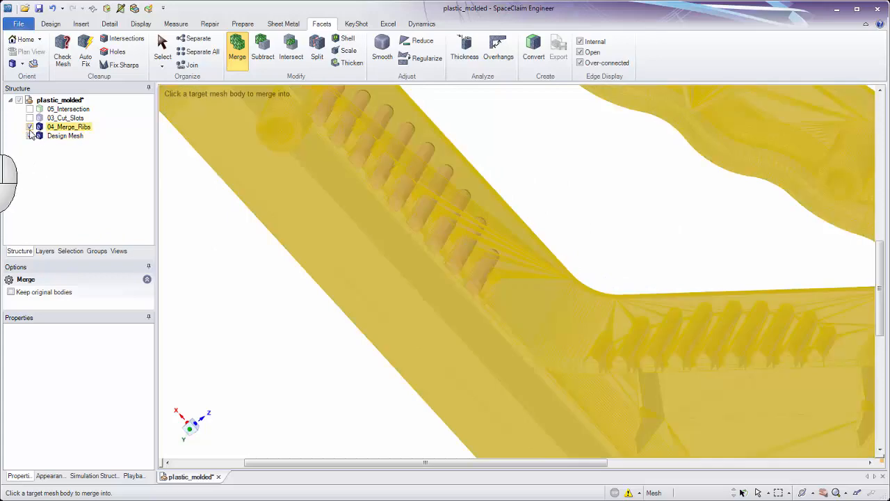
{"action": "left_click", "coordinate": [56, 135]}
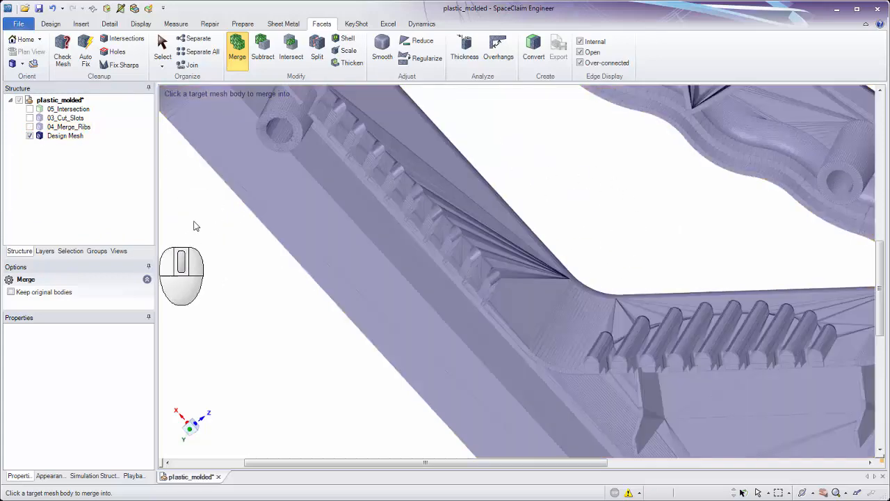
{"action": "left_click", "coordinate": [29, 118]}
{"action": "left_click", "coordinate": [29, 127]}
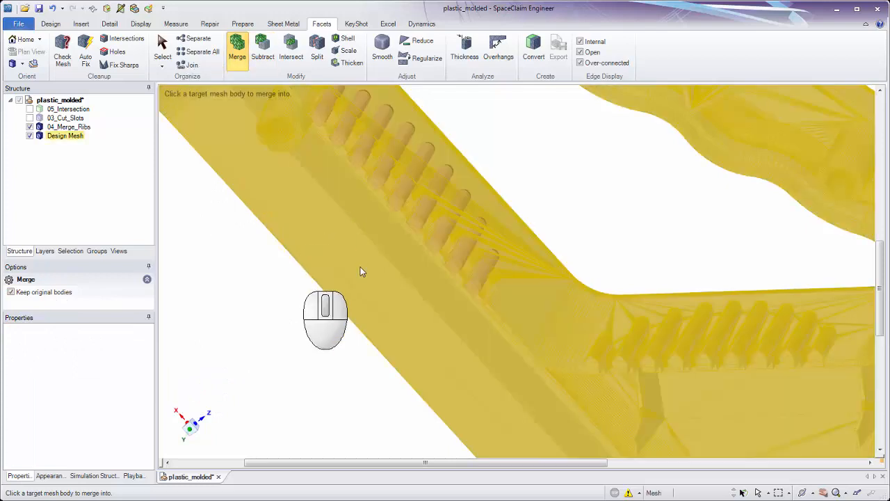
{"action": "left_click", "coordinate": [360, 269]}
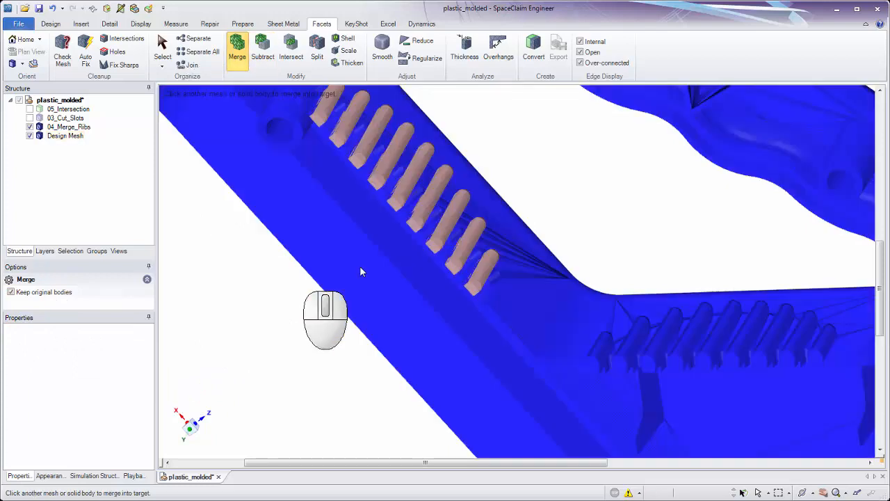
{"action": "left_click", "coordinate": [426, 200]}
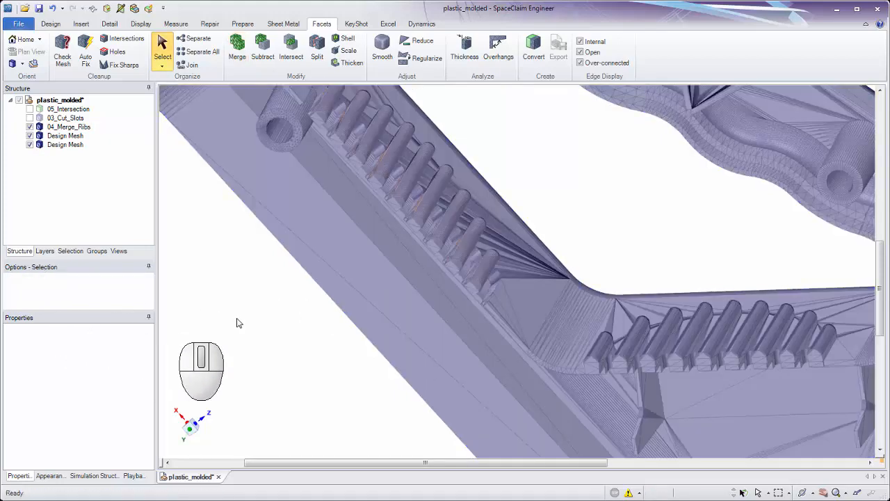
Hide the 04_Merge_Ribs body and the original Design Mesh so that only the mesh with the merged ribs is shown.
{"action": "middle_click_drag", "start_coordinate": [236, 323], "coordinate": [313, 230]}
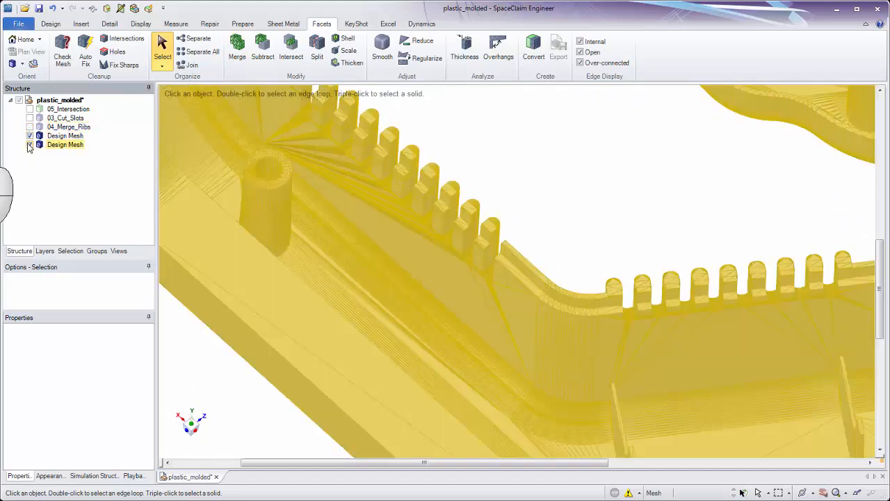
{"action": "middle_click_drag", "start_coordinate": [499, 249], "coordinate": [571, 229]}
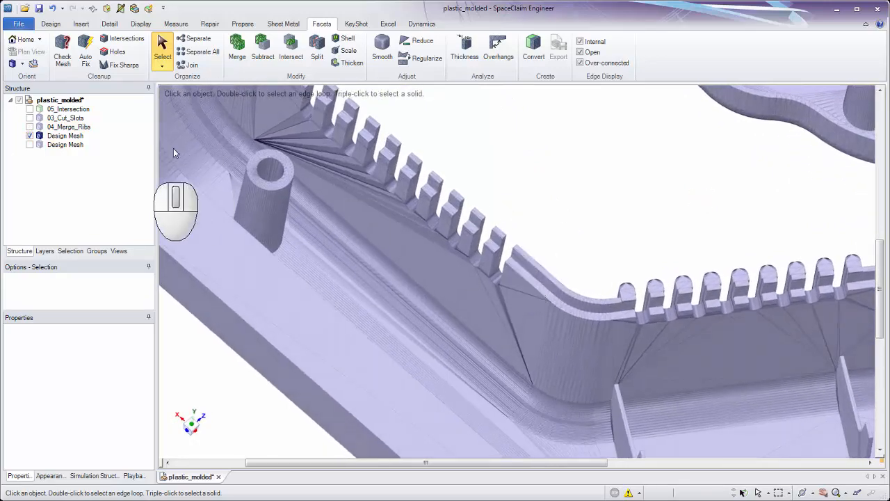
{"action": "left_click", "coordinate": [29, 135]}
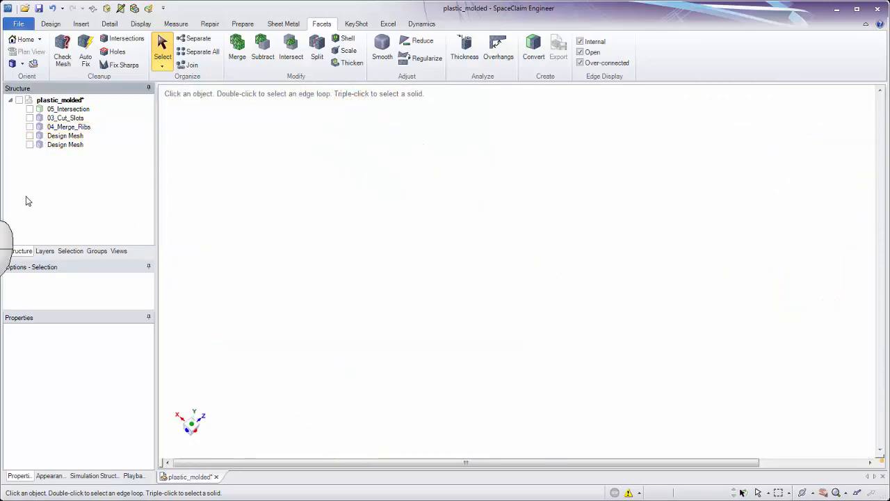
{"action": "left_click", "coordinate": [29, 145]}
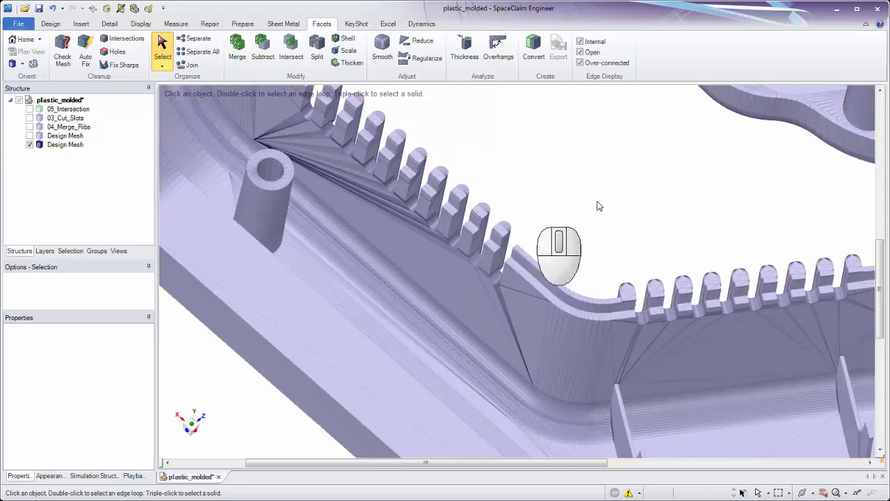
Compare the slotted wall of the original and the merged Design Mesh from underneath, alternating which one is displayed.
{"action": "middle_click_drag", "start_coordinate": [596, 205], "coordinate": [549, 160]}
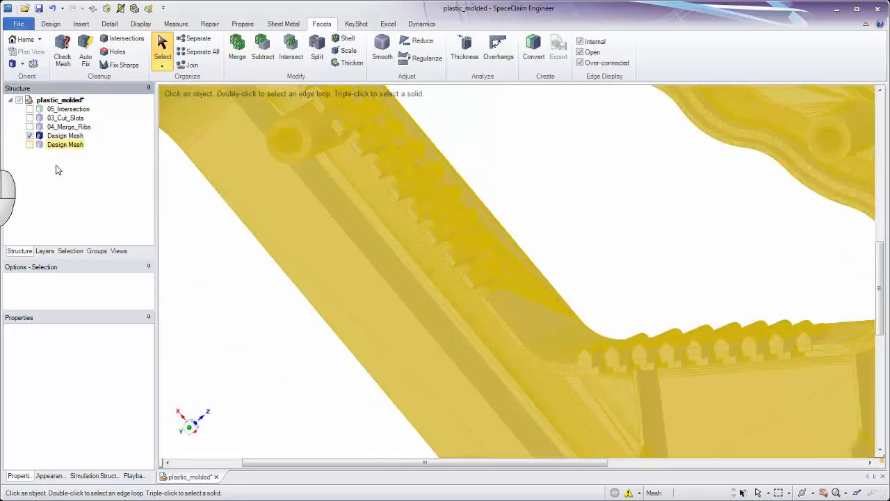
{"action": "mouse_move", "coordinate": [264, 348]}
{"action": "middle_mouse_down"}
{"action": "mouse_move", "coordinate": [338, 411]}
{"action": "mouse_move", "coordinate": [278, 389]}
{"action": "mouse_move", "coordinate": [285, 404]}
{"action": "mouse_move", "coordinate": [264, 361]}
{"action": "middle_mouse_up"}
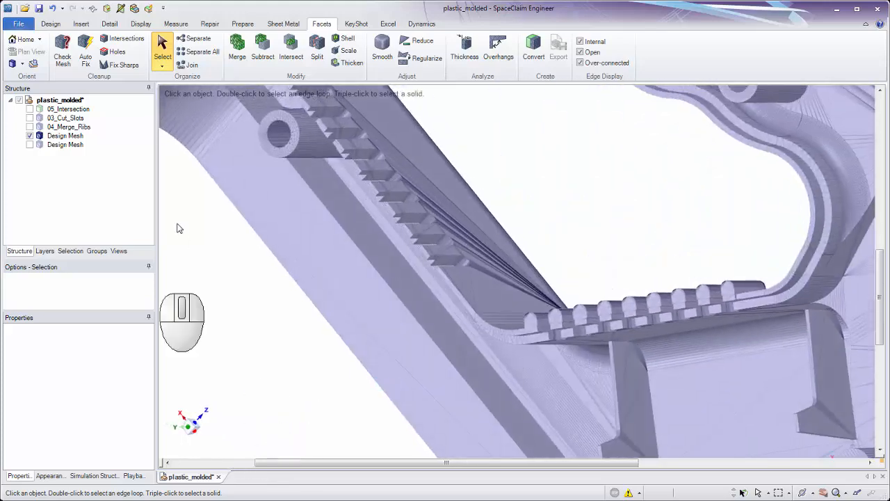
{"action": "left_click", "coordinate": [30, 137]}
{"action": "left_click", "coordinate": [29, 144]}
{"action": "mouse_move", "coordinate": [390, 373]}
{"action": "middle_mouse_down"}
{"action": "mouse_move", "coordinate": [477, 407]}
{"action": "mouse_move", "coordinate": [497, 381]}
{"action": "mouse_move", "coordinate": [466, 317]}
{"action": "mouse_move", "coordinate": [469, 280]}
{"action": "mouse_move", "coordinate": [458, 278]}
{"action": "mouse_move", "coordinate": [450, 163]}
{"action": "middle_mouse_up"}
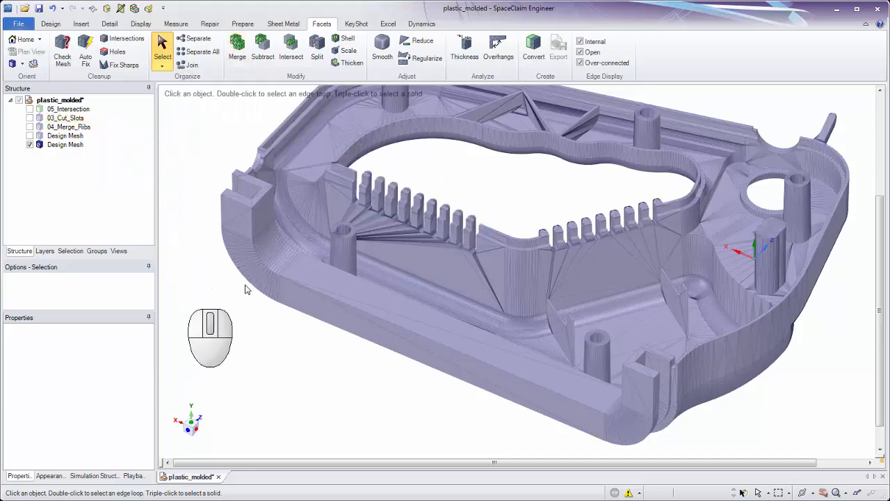
{"action": "middle_click_drag", "start_coordinate": [486, 202], "coordinate": [512, 123], "text": "ctrl"}
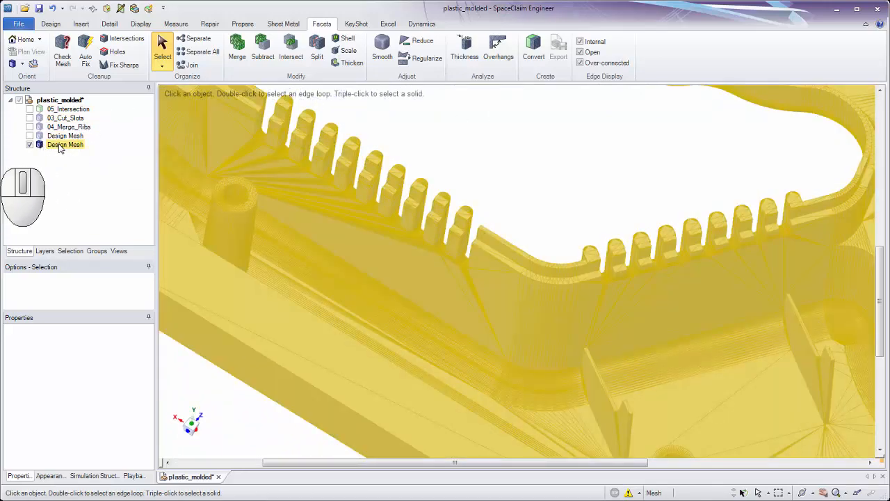
Show the 05_Intersection solid and examine, with and without the merged mesh, how its tapered shape passes through the outer corner.
{"action": "middle_click_drag", "start_coordinate": [509, 159], "coordinate": [513, 128], "text": "ctrl"}
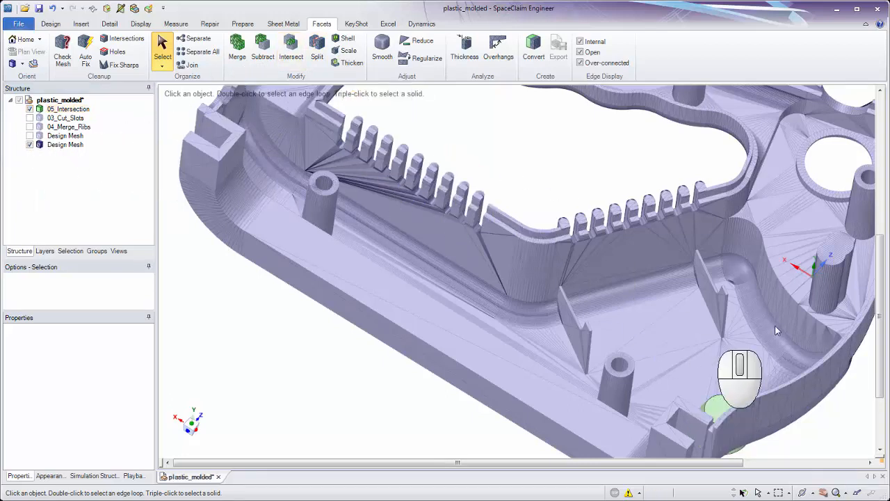
{"action": "middle_click_drag", "start_coordinate": [786, 320], "coordinate": [731, 353], "text": "shift"}
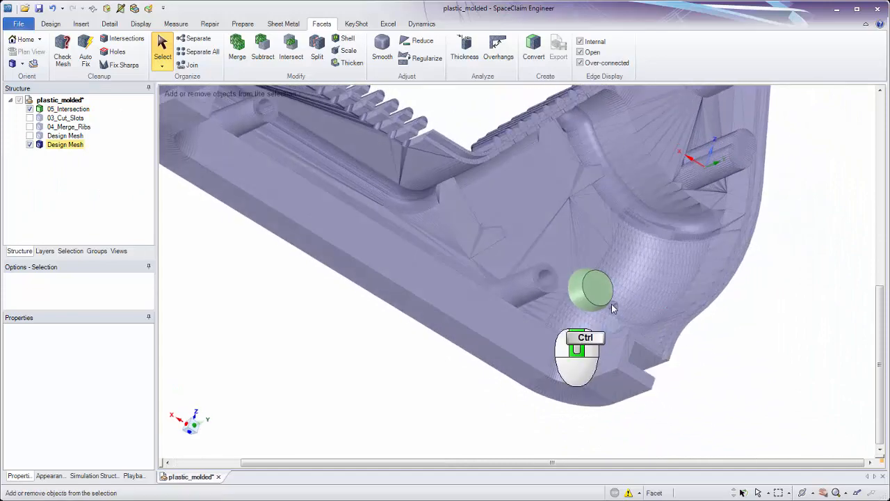
{"action": "middle_click_drag", "start_coordinate": [611, 304], "coordinate": [614, 395], "text": "ctrl"}
{"action": "middle_click_drag", "start_coordinate": [611, 334], "coordinate": [622, 293]}
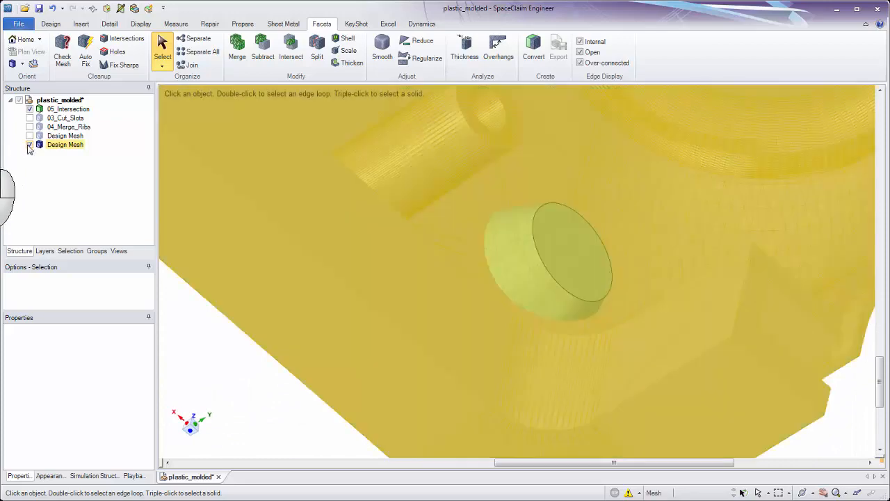
{"action": "left_click", "coordinate": [29, 145]}
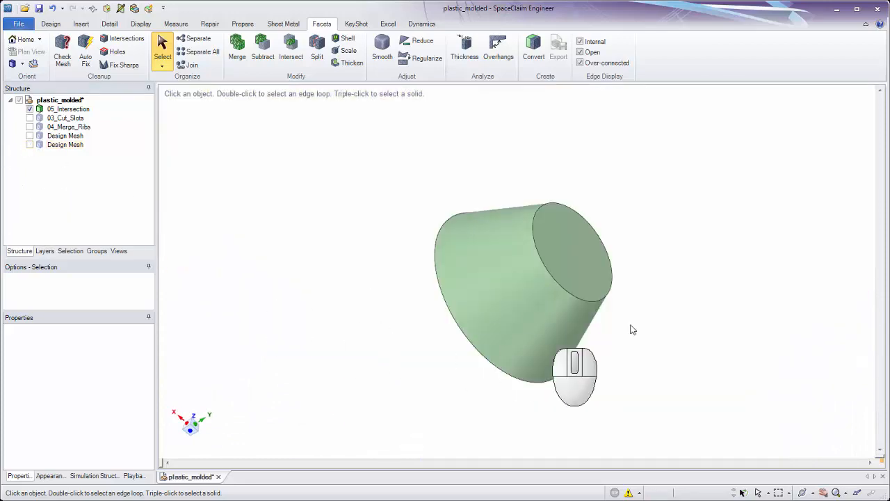
{"action": "middle_click_drag", "start_coordinate": [632, 328], "coordinate": [556, 240]}
{"action": "left_click", "coordinate": [30, 145]}
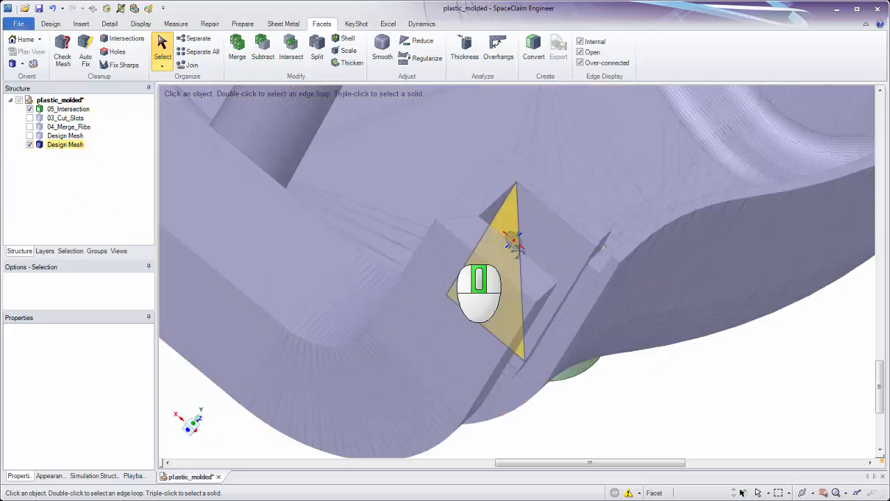
{"action": "middle_click_drag", "start_coordinate": [509, 228], "coordinate": [470, 270], "text": "shift"}
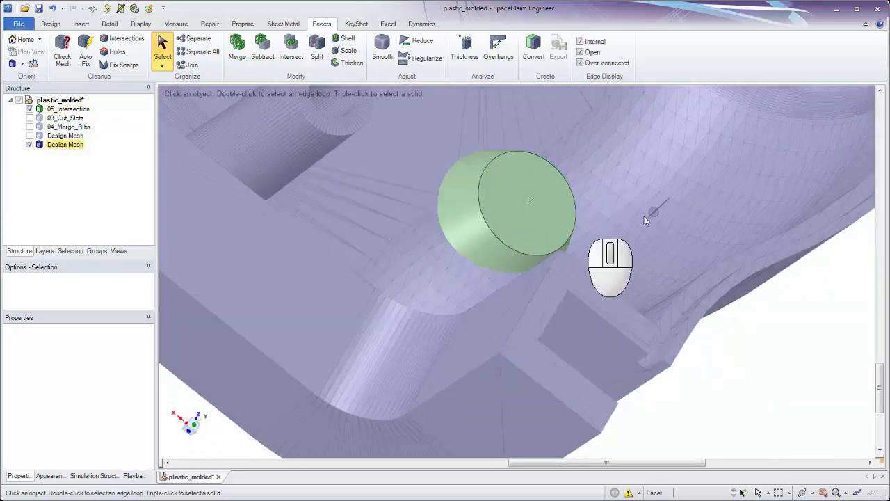
{"action": "middle_click_drag", "start_coordinate": [647, 215], "coordinate": [660, 224], "text": "shift"}
Intersect the merged Design Mesh with the 05_Intersection solid without keeping the original bodies.
{"action": "left_click", "coordinate": [416, 222]}
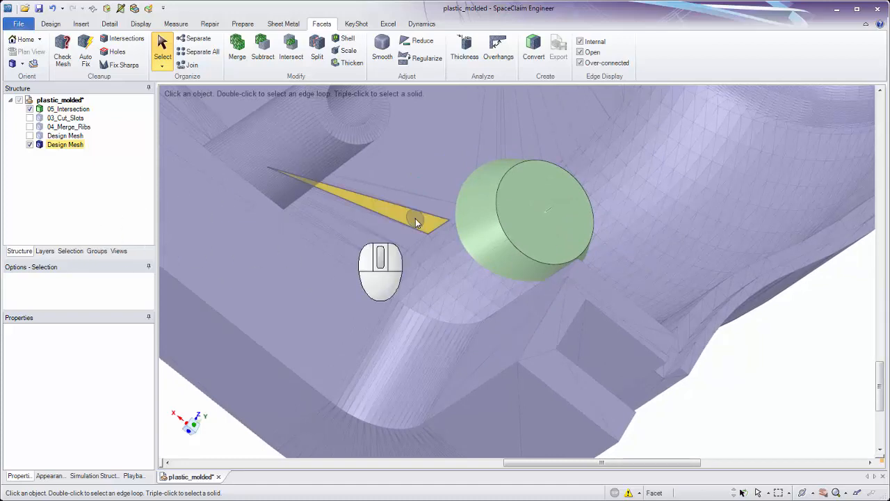
{"action": "key", "text": "Delete"}
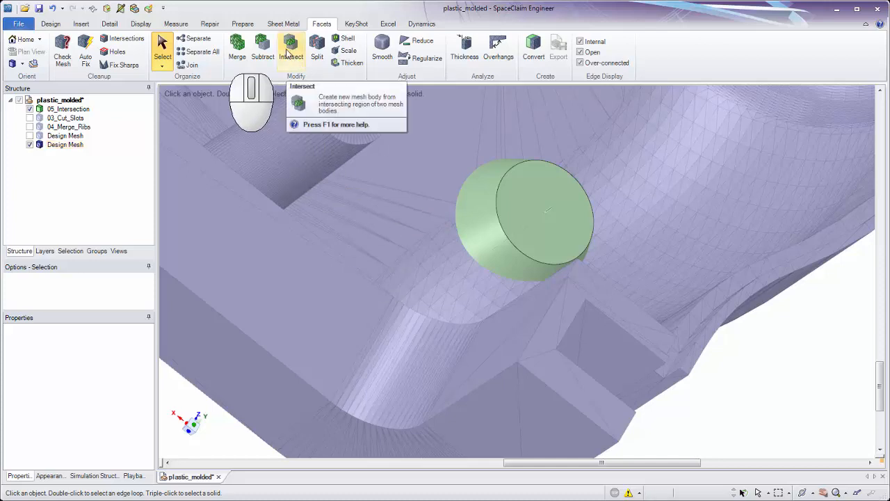
{"action": "left_click", "coordinate": [288, 54]}
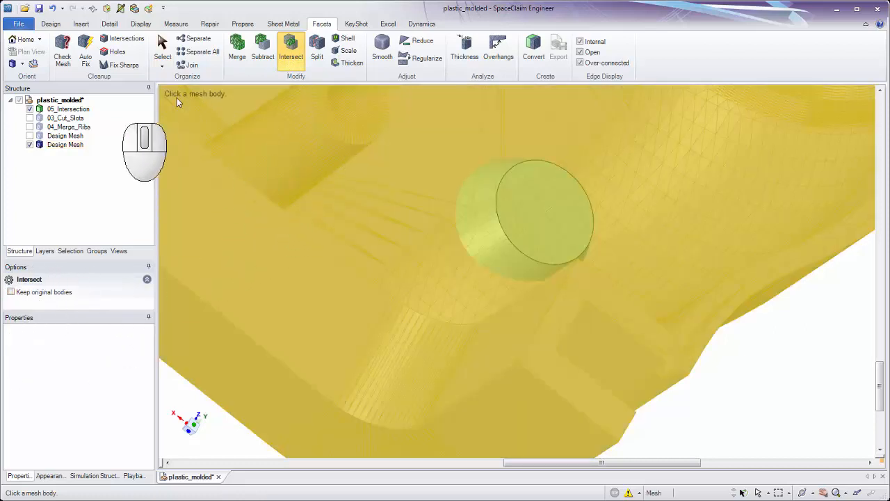
{"action": "left_click", "coordinate": [253, 111]}
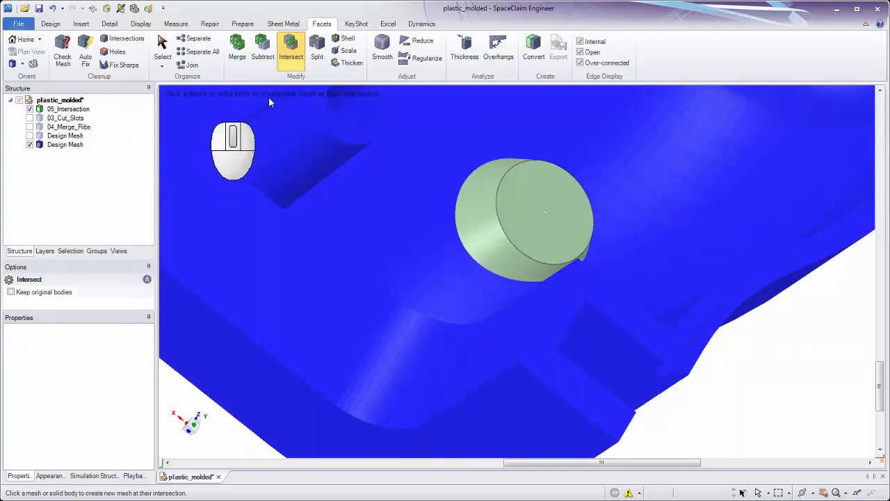
{"action": "left_click", "coordinate": [543, 237]}
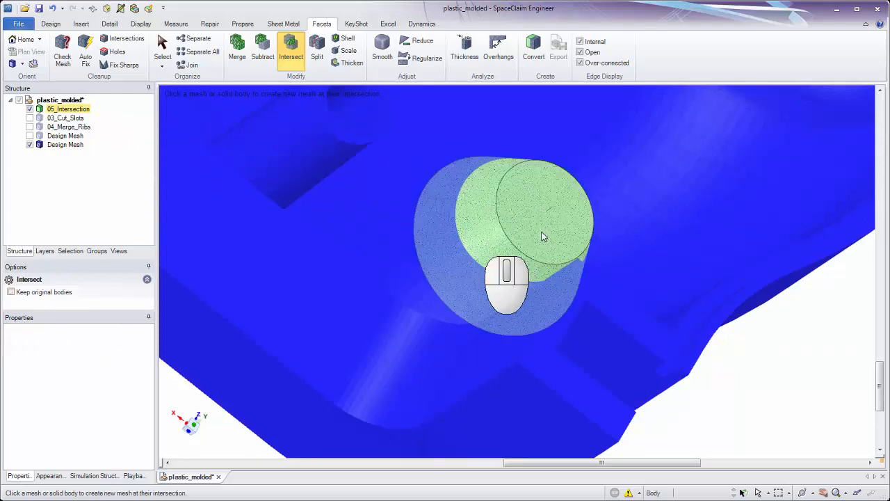
Undo the last intersection and intersect the merged Design Mesh with the 05_Intersection solid again, keeping the original bodies.
{"action": "middle_click_drag", "start_coordinate": [645, 318], "coordinate": [657, 292]}
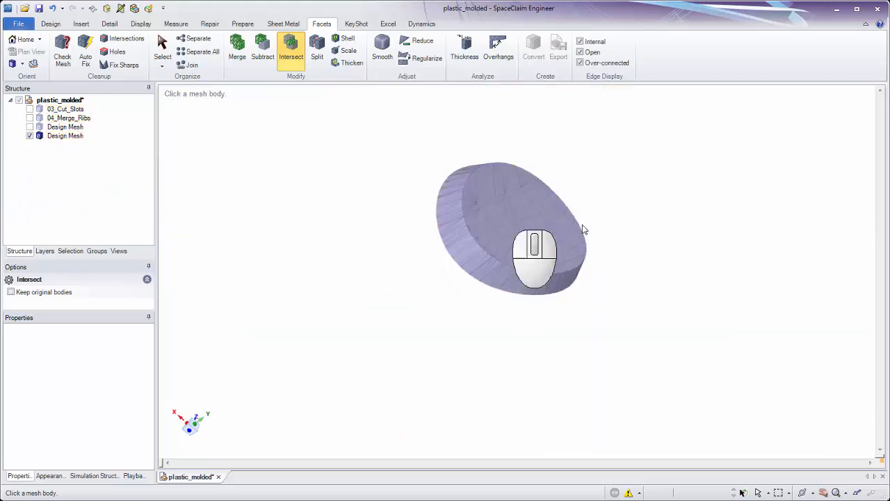
{"action": "left_click", "coordinate": [53, 10]}
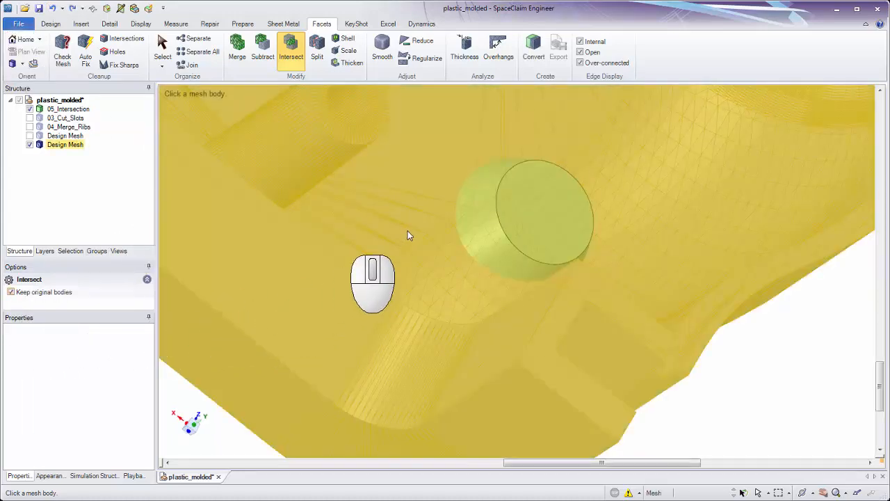
{"action": "left_click", "coordinate": [409, 235]}
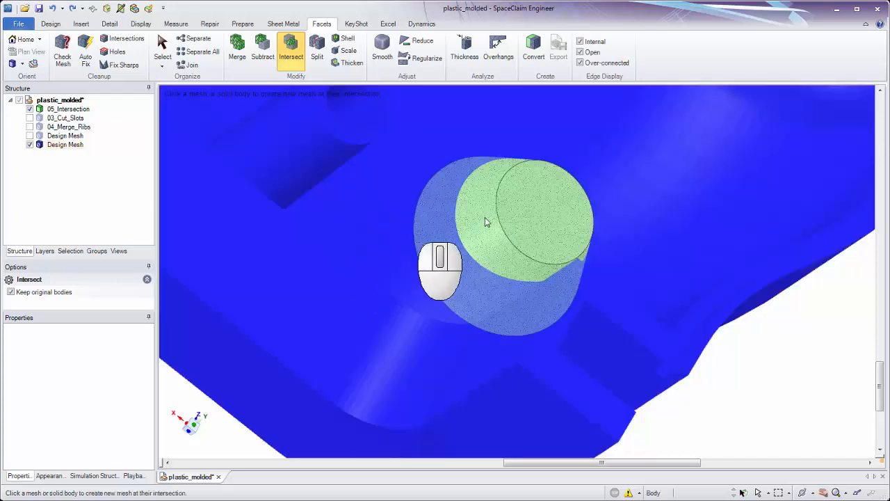
{"action": "left_click", "coordinate": [480, 244]}
{"action": "left_click", "coordinate": [538, 250]}
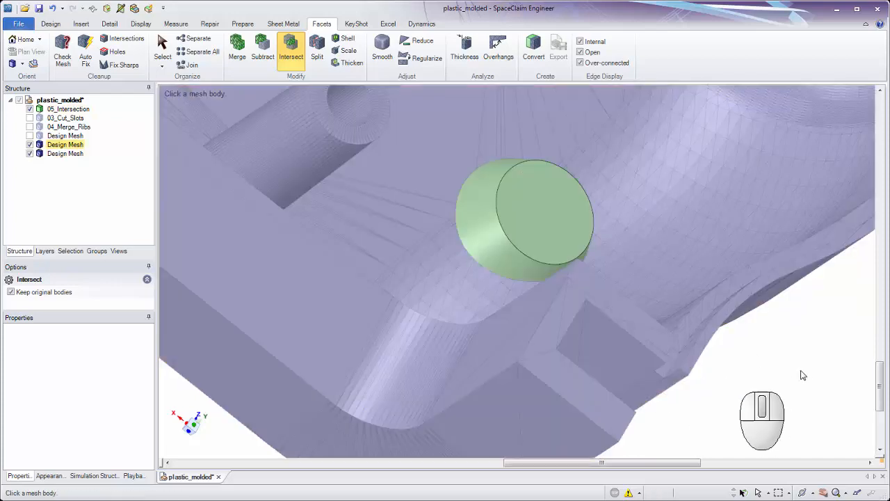
{"action": "key", "text": "Escape"}
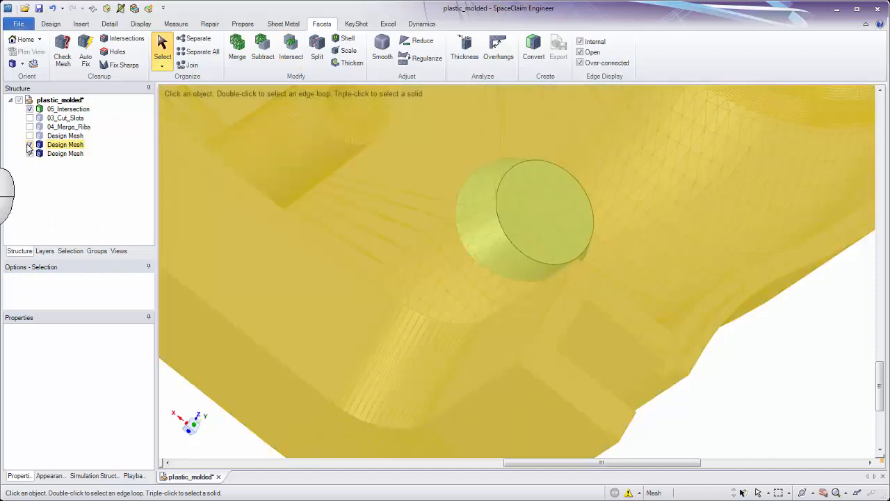
Inspect the intersected mesh piece on its own, and switch the display back to only the merged Design Mesh and the 05_Intersection solid.
{"action": "left_click", "coordinate": [29, 144]}
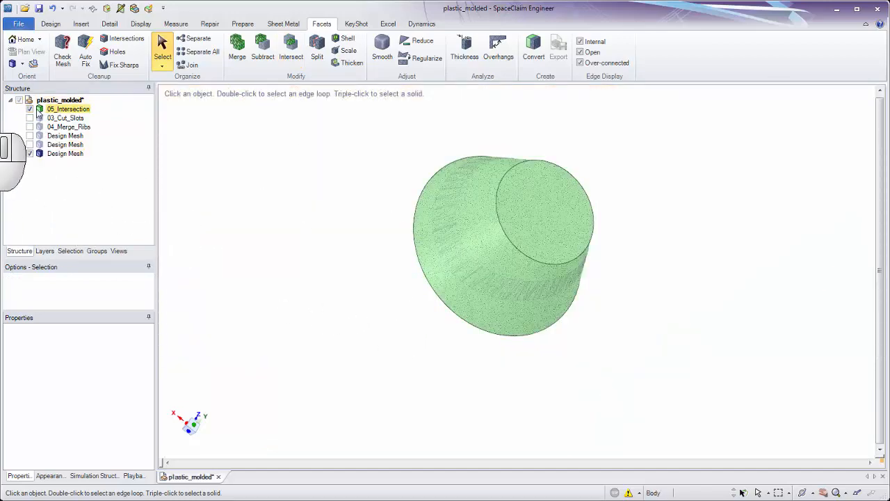
{"action": "left_click", "coordinate": [30, 109]}
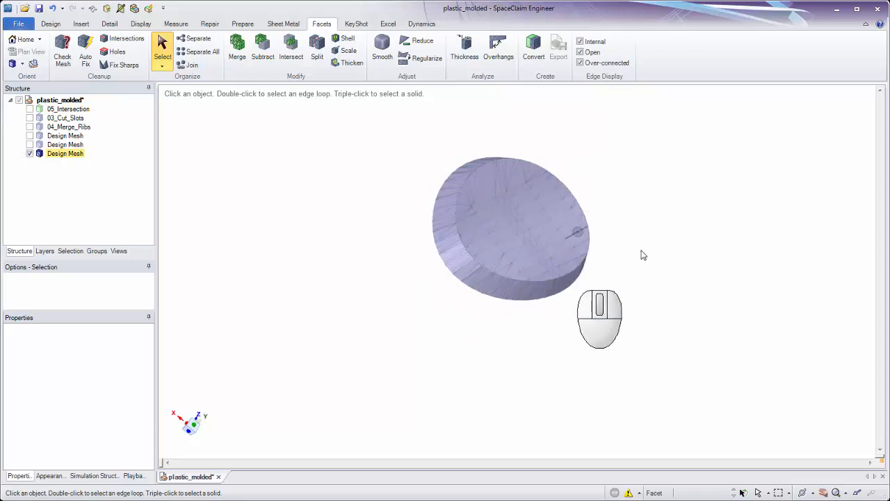
{"action": "left_click", "coordinate": [29, 144]}
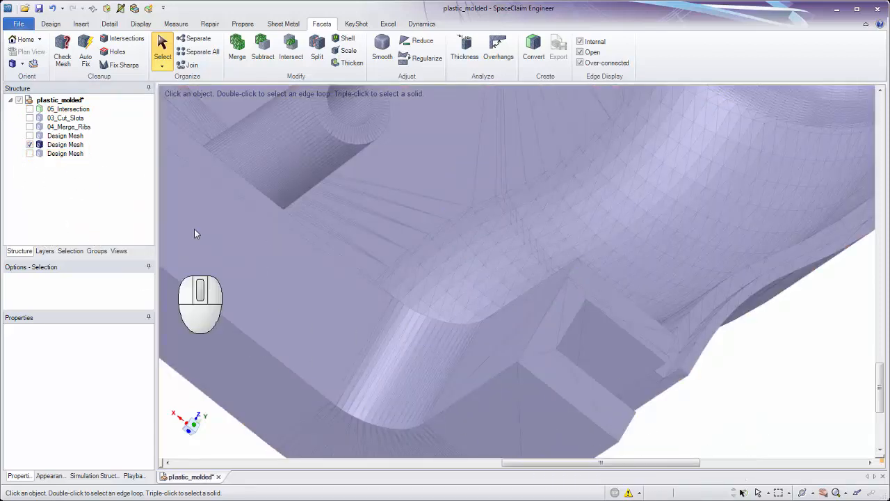
{"action": "left_click", "coordinate": [30, 110]}
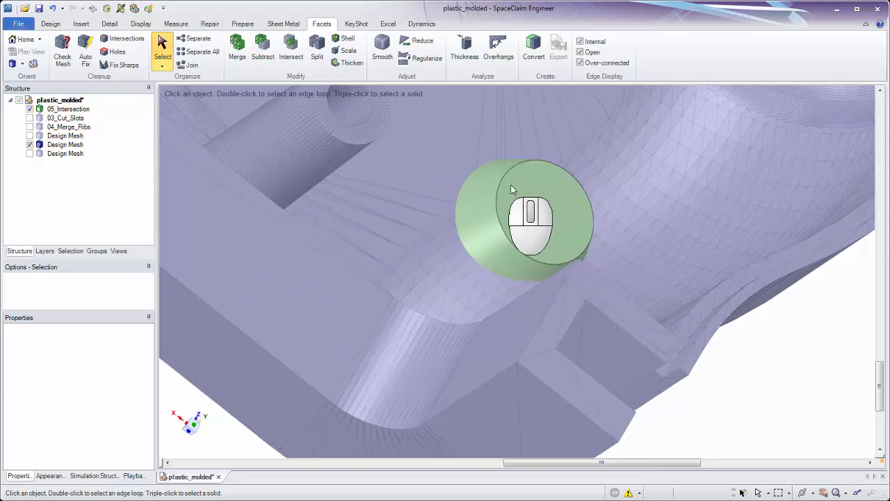
Offset the conical face of the 05_Intersection solid outward by 0.001 in with Pull, undoing a first freehand offset.
{"action": "left_click", "coordinate": [551, 211]}
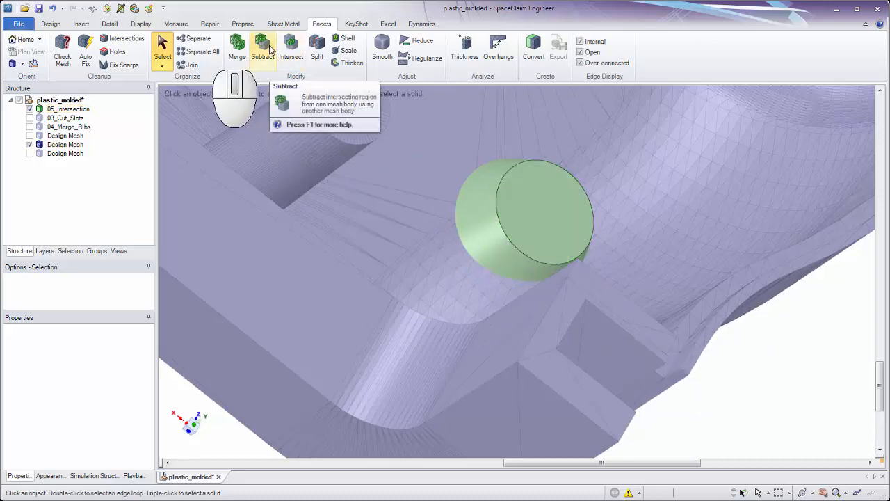
{"action": "left_click", "coordinate": [508, 192]}
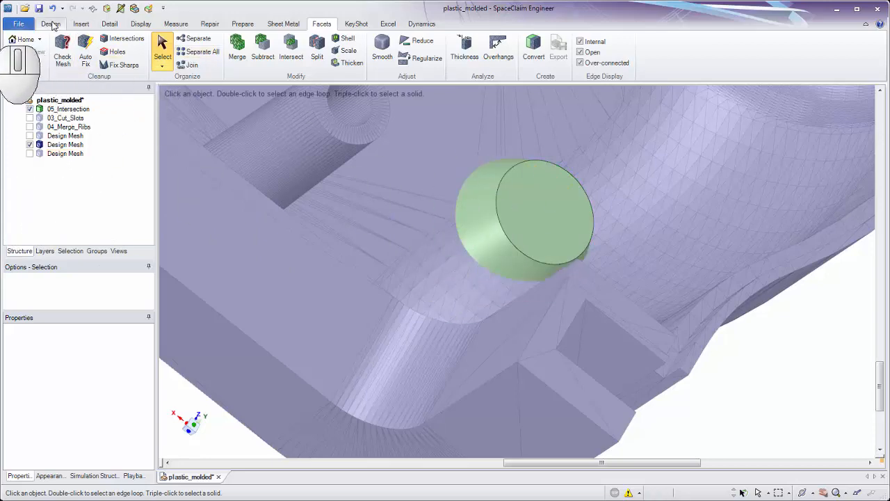
{"action": "left_click", "coordinate": [50, 24]}
{"action": "left_click", "coordinate": [307, 53]}
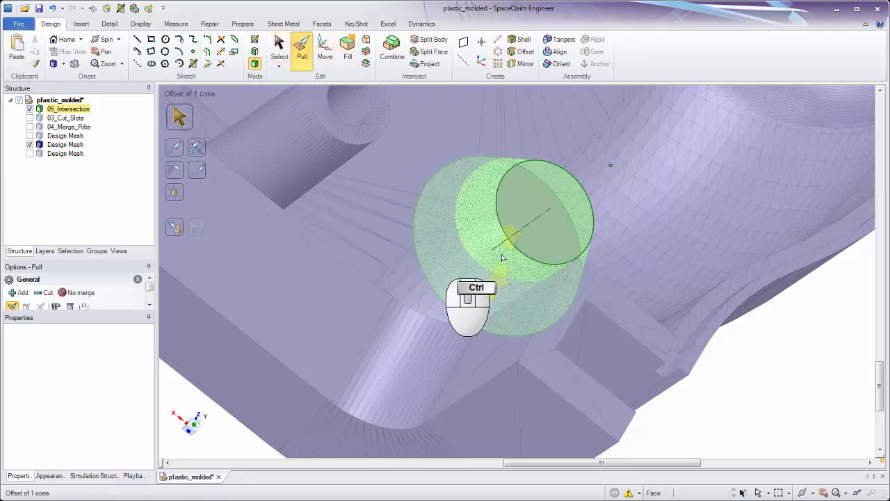
{"action": "scroll", "coordinate": [500, 255], "scroll_direction": "up", "scroll_amount": 2, "text": "ctrl"}
{"action": "left_click", "coordinate": [485, 228]}
{"action": "left_click_drag", "start_coordinate": [480, 226], "coordinate": [457, 224]}
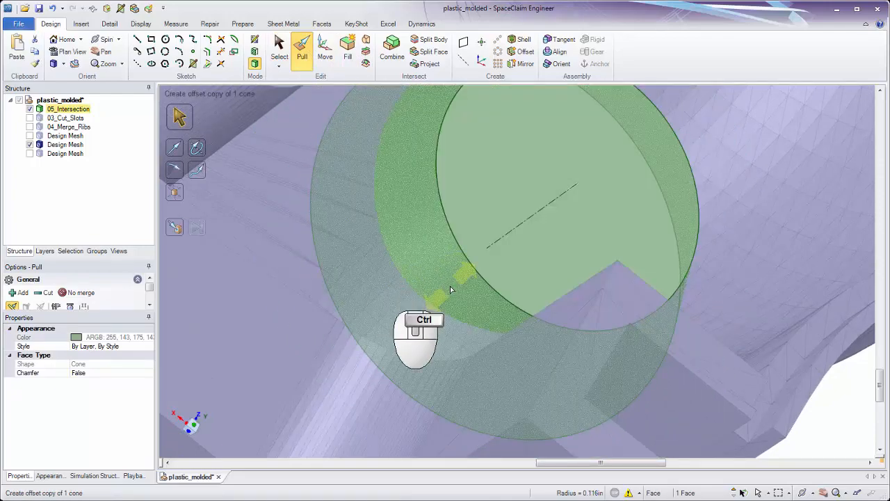
{"action": "key", "text": "ctrl+z"}
{"action": "left_click", "coordinate": [459, 255]}
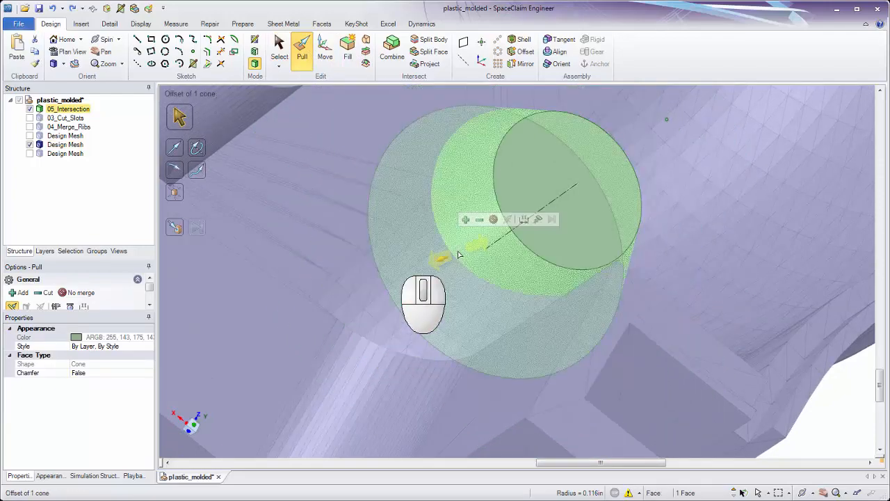
{"action": "key", "text": "space"}
{"action": "type", "text": ".001"}
{"action": "key", "text": "Return"}
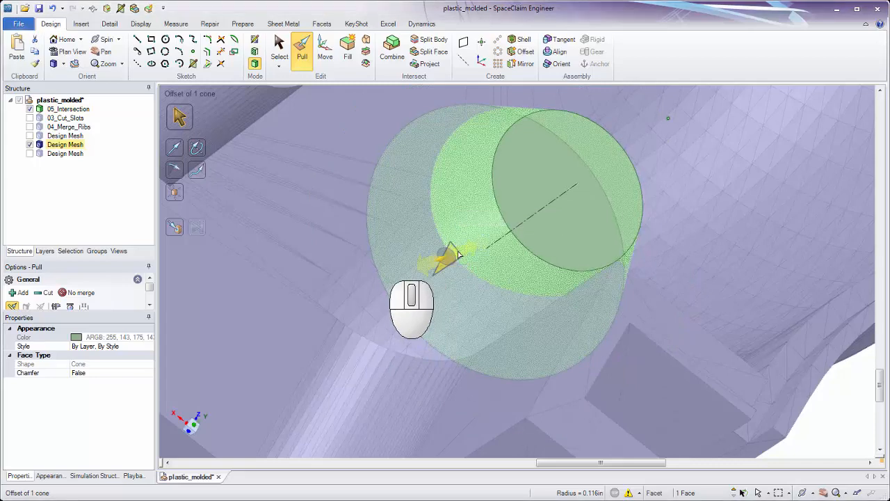
{"action": "middle_click_drag", "start_coordinate": [445, 256], "coordinate": [443, 197], "text": "ctrl"}
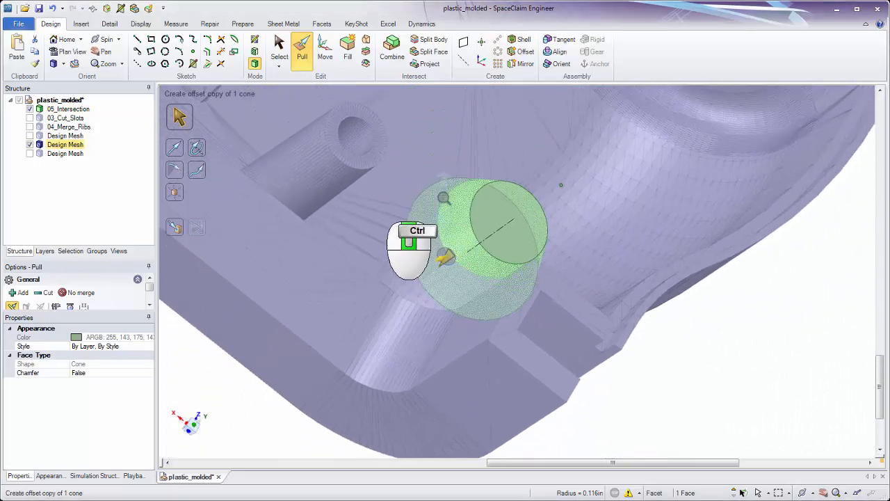
{"action": "left_click", "coordinate": [683, 336]}
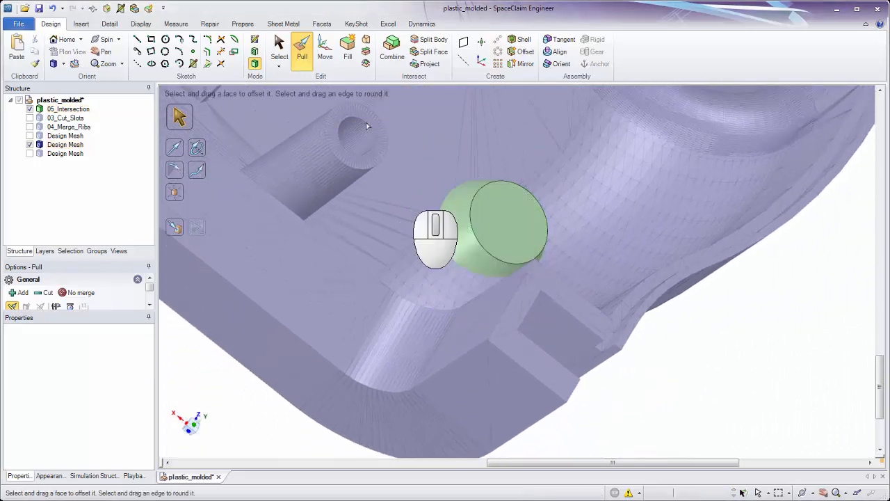
Subtract the 05_Intersection solid from the merged Design Mesh, keeping the cutter, and hide the solid.
{"action": "left_click", "coordinate": [321, 24]}
{"action": "left_click", "coordinate": [262, 48]}
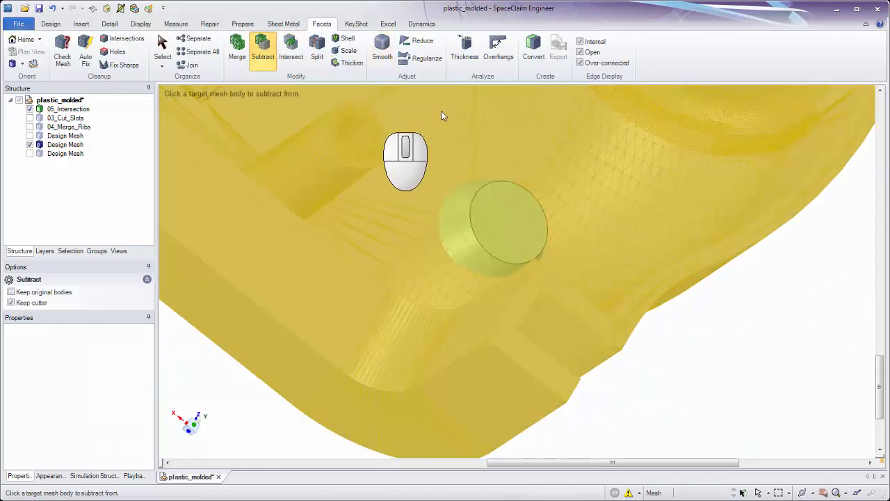
{"action": "left_click", "coordinate": [441, 113]}
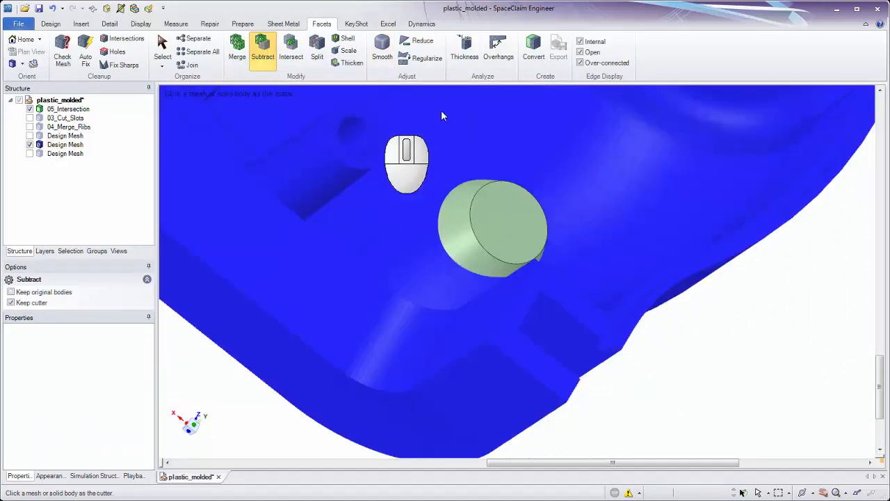
{"action": "left_click", "coordinate": [496, 205]}
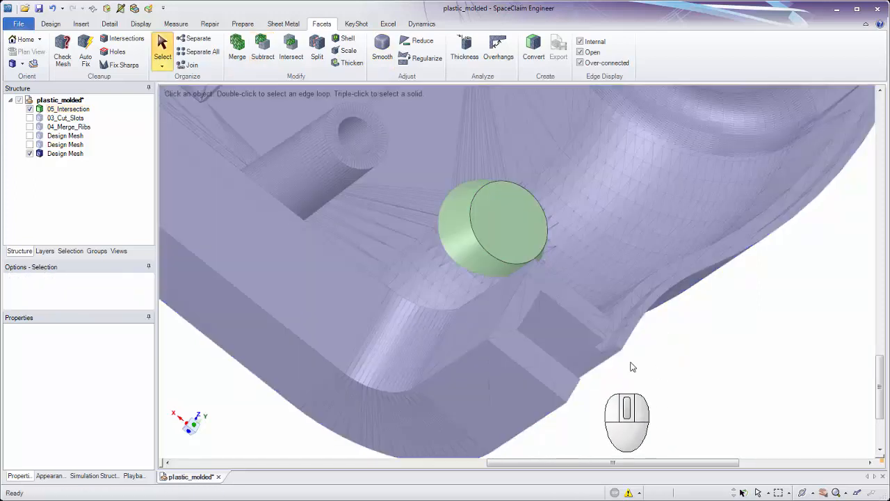
{"action": "left_click", "coordinate": [29, 109]}
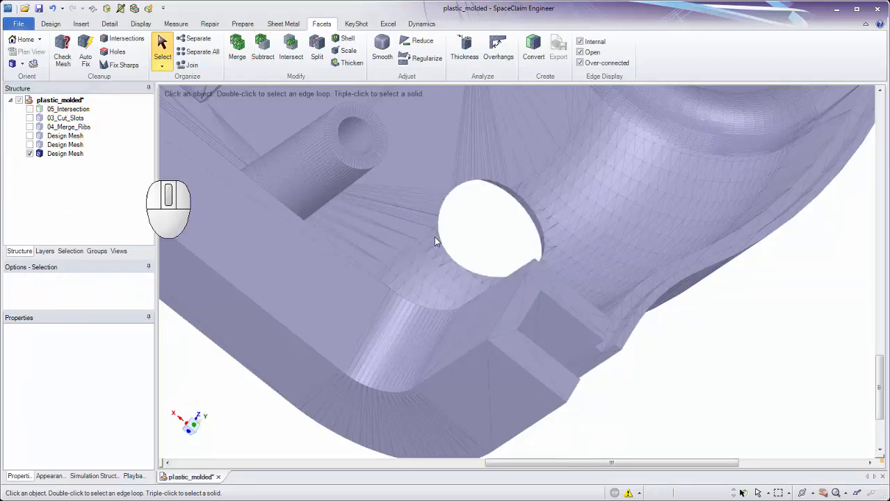
Show the intersected mesh piece inside the new hole and color it Red.
{"action": "left_click", "coordinate": [29, 144]}
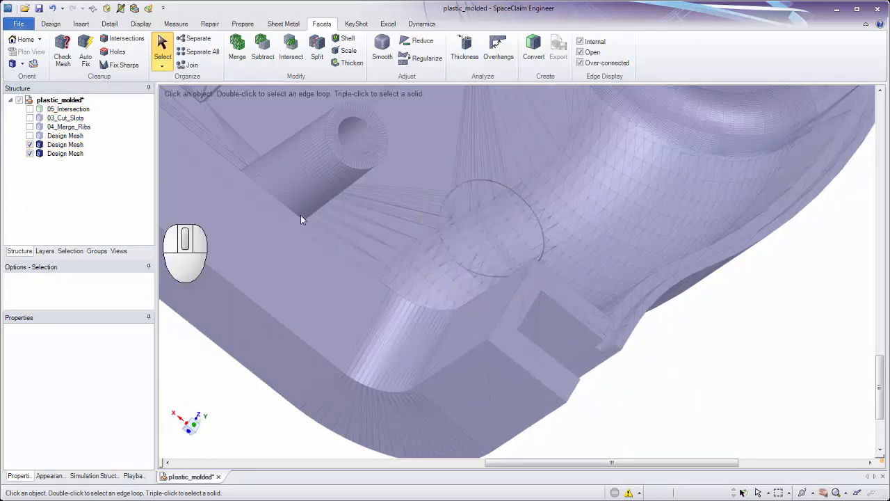
{"action": "left_click", "coordinate": [60, 147]}
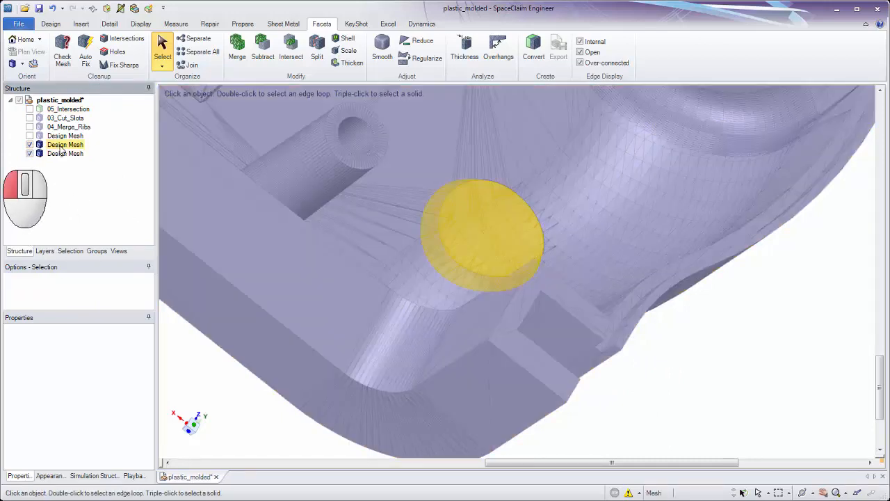
{"action": "left_click", "coordinate": [60, 147]}
{"action": "left_click", "coordinate": [139, 24]}
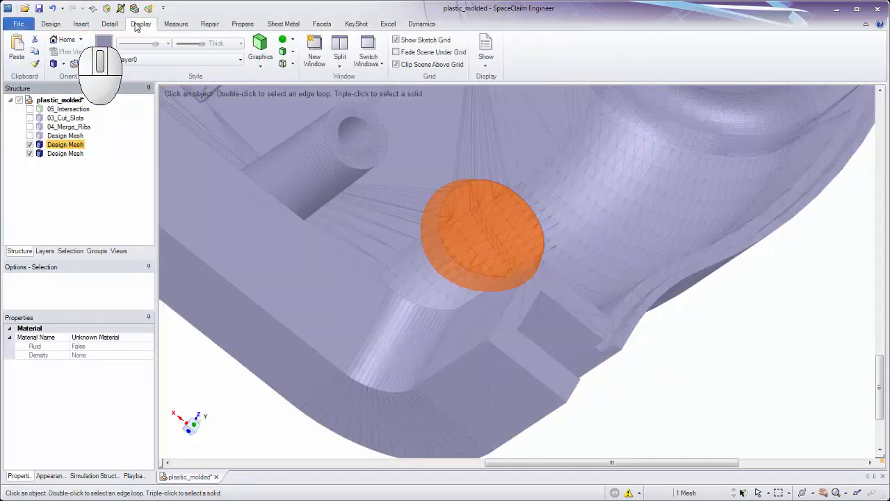
{"action": "left_click", "coordinate": [103, 67]}
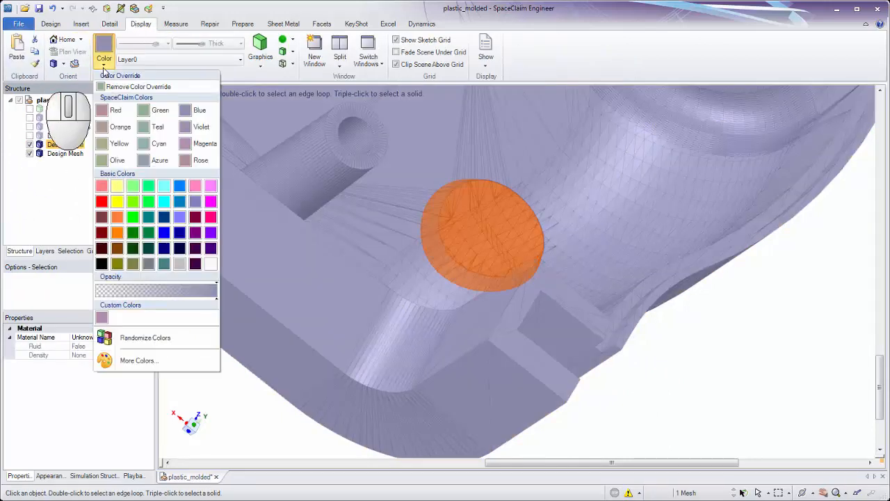
{"action": "left_click", "coordinate": [103, 111]}
{"action": "left_click", "coordinate": [742, 323]}
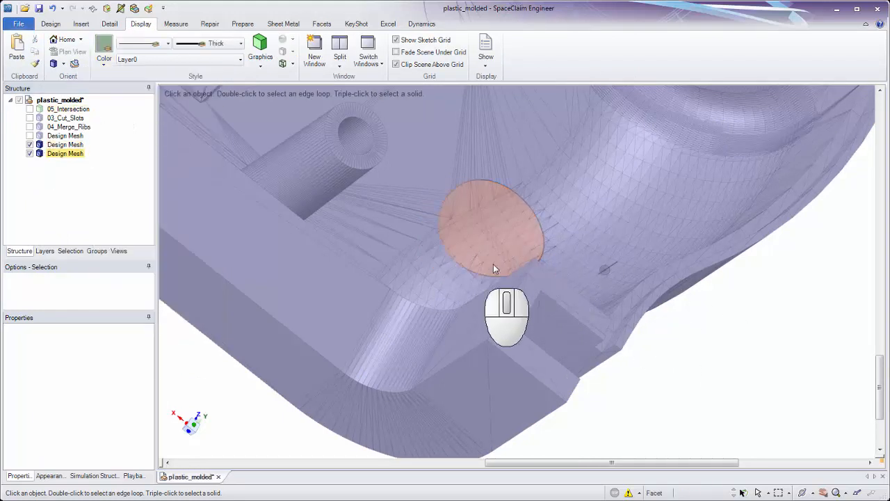
Section the part parallel to its flat outer side wall and move the section plane inward through the red mesh piece.
{"action": "left_click", "coordinate": [51, 25]}
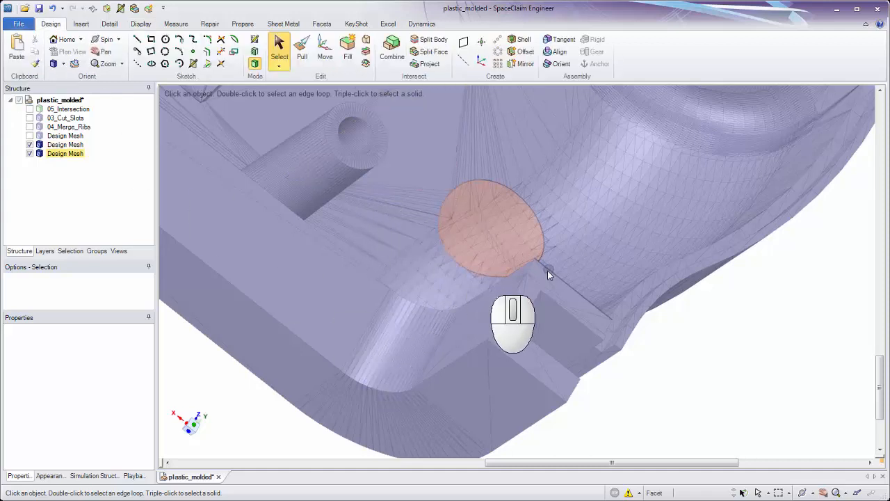
{"action": "double_click", "coordinate": [507, 384]}
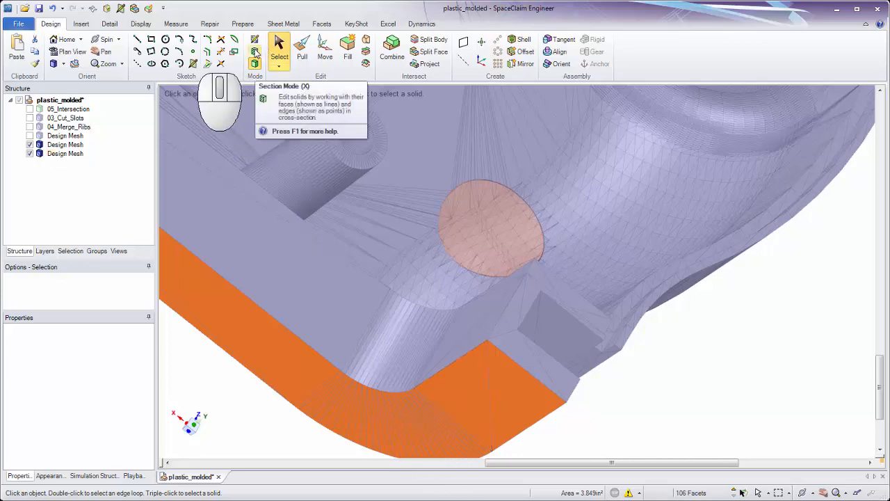
{"action": "left_click", "coordinate": [255, 53]}
{"action": "middle_click_drag", "start_coordinate": [390, 234], "coordinate": [564, 294], "text": "ctrl"}
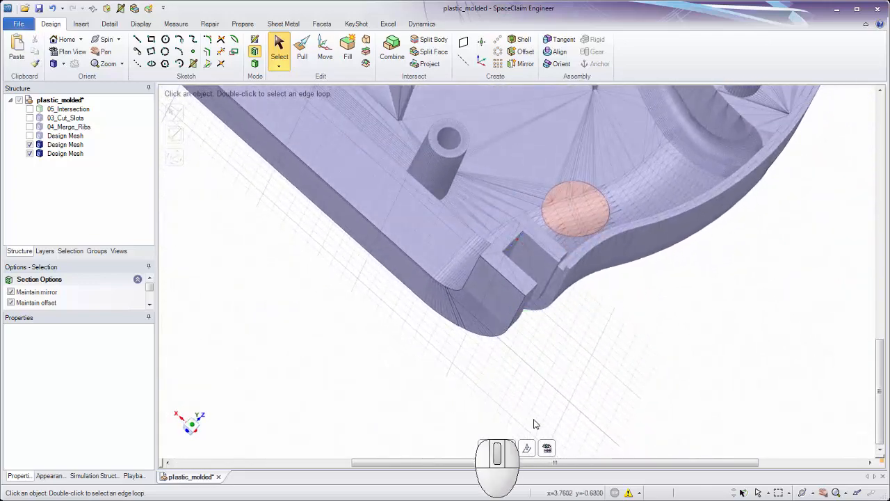
{"action": "left_click", "coordinate": [528, 448]}
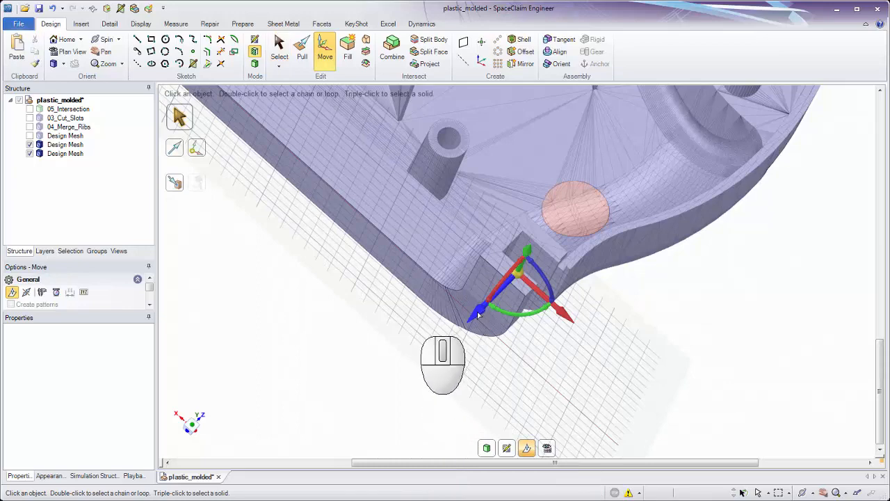
{"action": "left_click", "coordinate": [478, 315]}
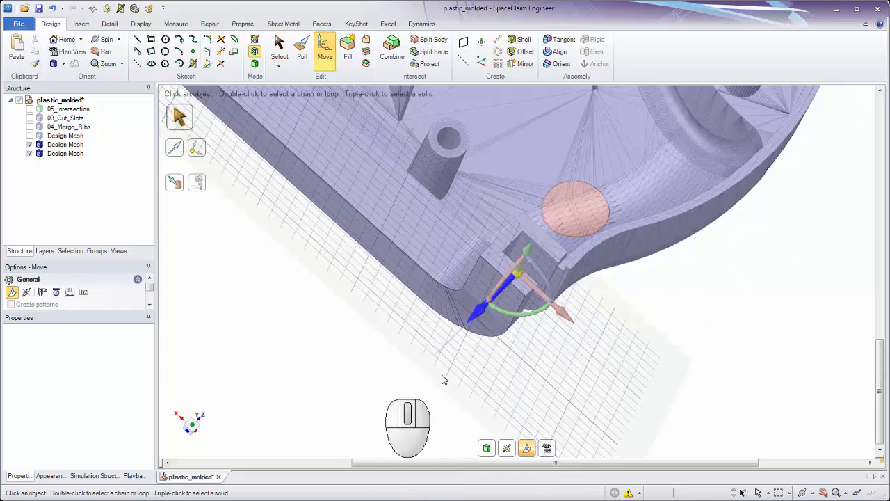
{"action": "left_click_drag", "start_coordinate": [443, 379], "coordinate": [576, 278]}
Examine the cross-section of the red mesh piece and the clearance gap between it and the surrounding wall at both ends.
{"action": "middle_click_drag", "start_coordinate": [606, 215], "coordinate": [580, 345], "text": "ctrl"}
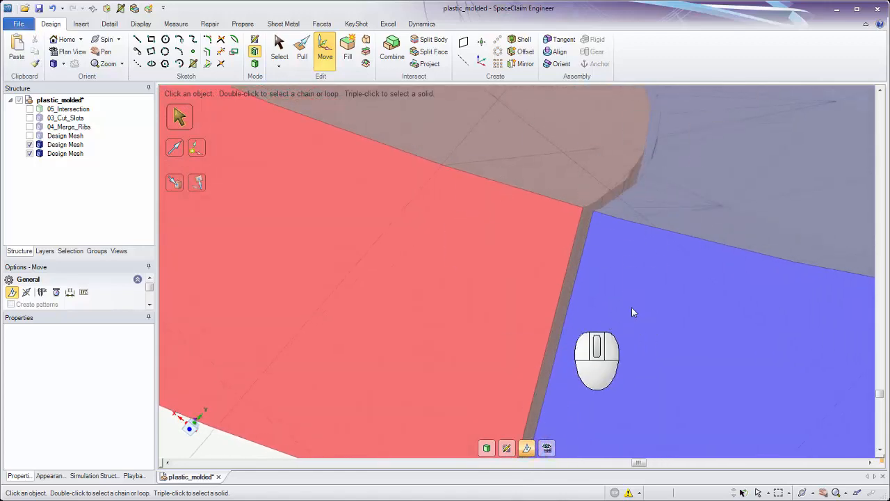
{"action": "middle_click_drag", "start_coordinate": [631, 312], "coordinate": [660, 252], "text": "ctrl"}
{"action": "middle_click_drag", "start_coordinate": [686, 353], "coordinate": [669, 325]}
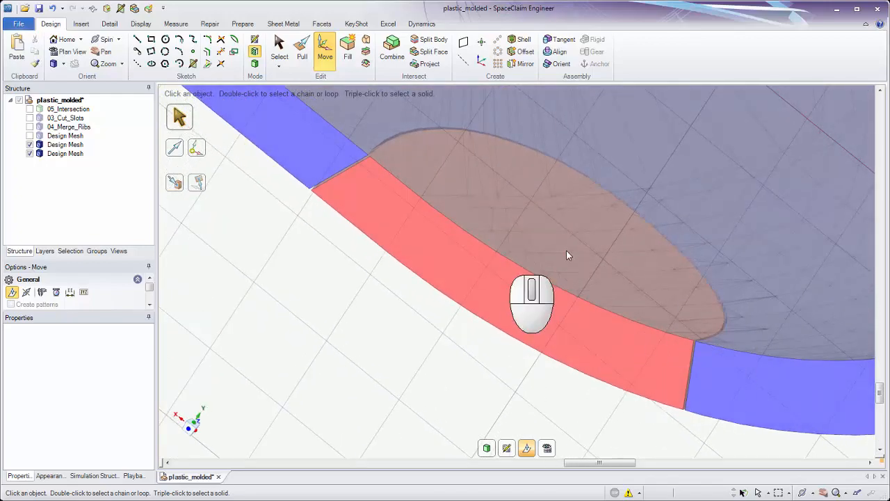
{"action": "middle_click_drag", "start_coordinate": [563, 317], "coordinate": [566, 176], "text": "ctrl"}
{"action": "middle_click_drag", "start_coordinate": [357, 175], "coordinate": [361, 203]}
{"action": "middle_click_drag", "start_coordinate": [362, 209], "coordinate": [351, 187], "text": "ctrl"}
Leave the section view and look over the whole molded part in 3D.
{"action": "middle_click_drag", "start_coordinate": [349, 195], "coordinate": [479, 322], "text": "shift"}
{"action": "middle_click_drag", "start_coordinate": [523, 236], "coordinate": [493, 206]}
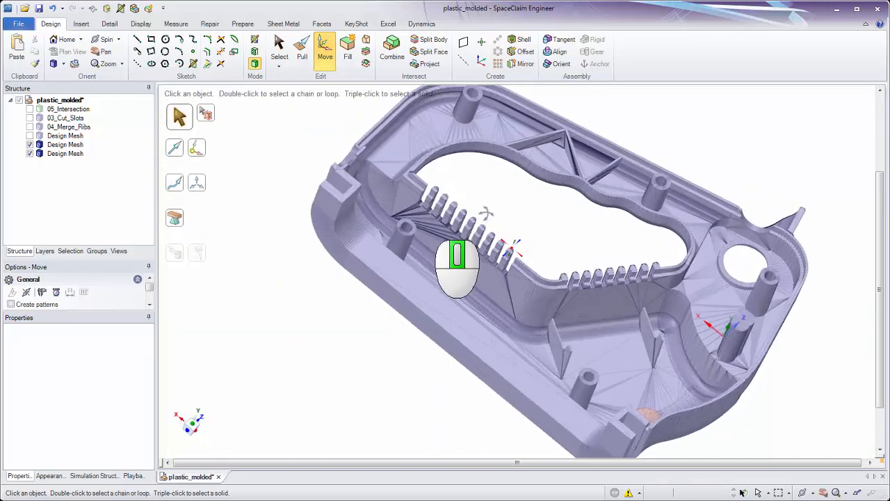
{"action": "left_click", "coordinate": [322, 24]}
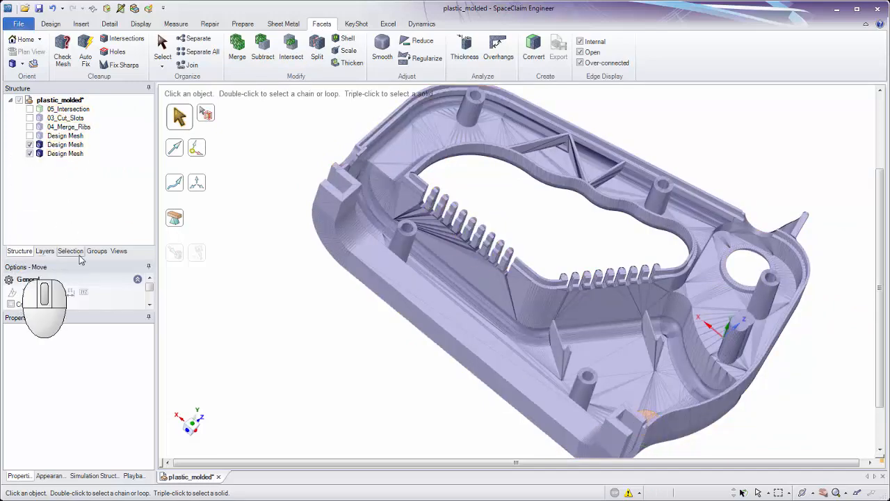
{"action": "middle_click_drag", "start_coordinate": [343, 297], "coordinate": [335, 258]}
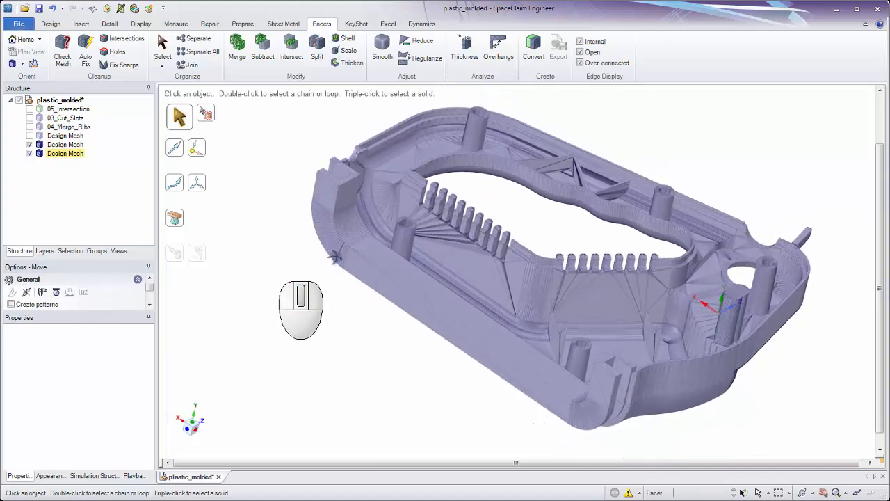